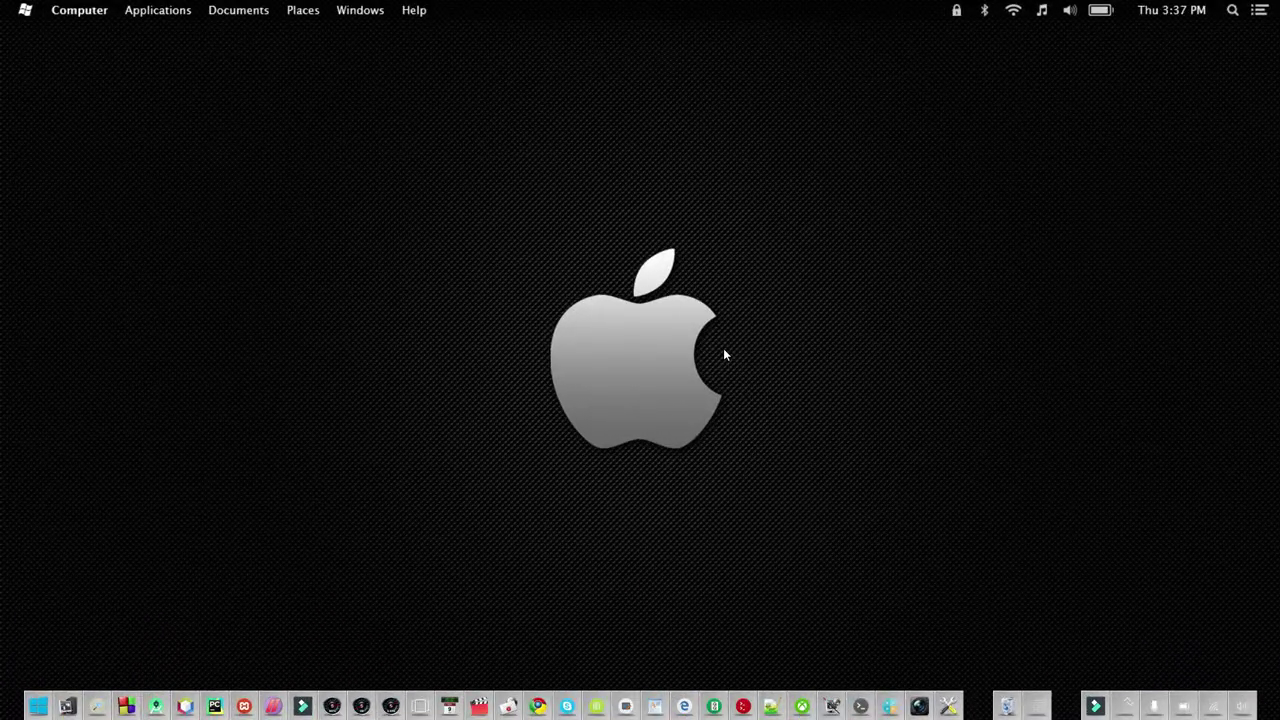
# - Open Command Prompt and run java to check whether the command is recognized
pyautogui.click(35, 710)
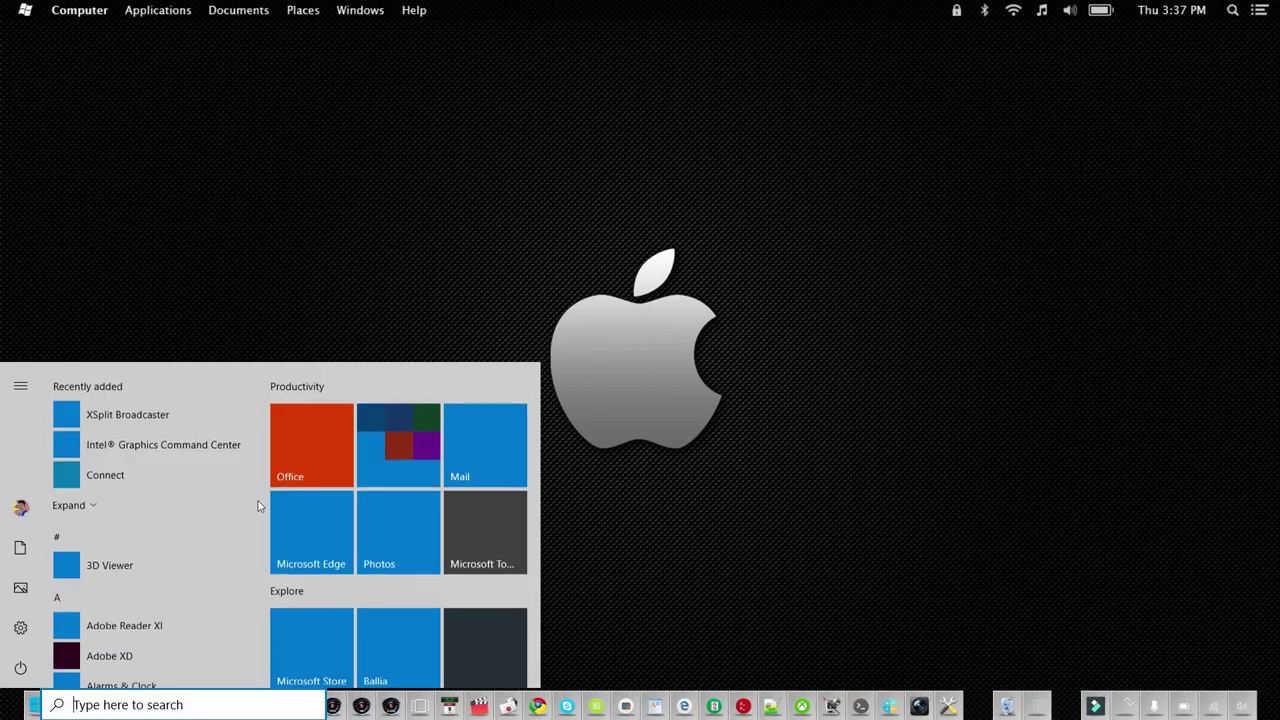
pyautogui.write('cmd')
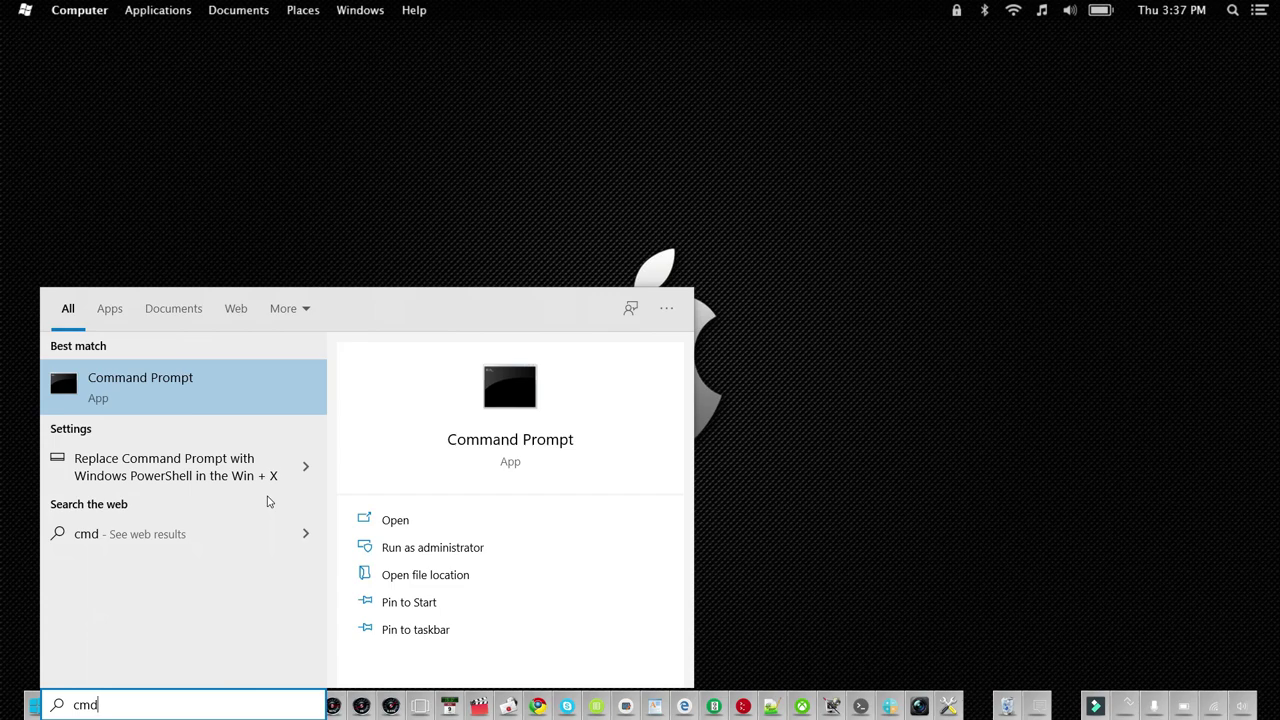
pyautogui.press('Return')
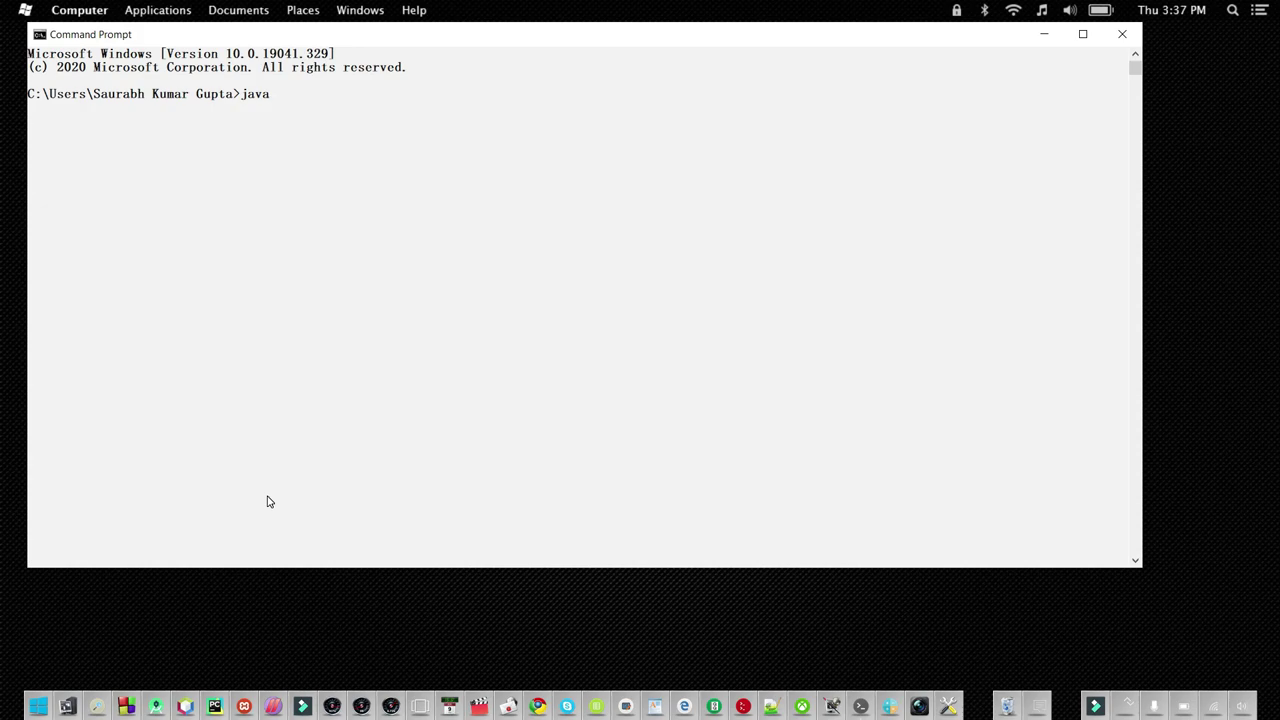
pyautogui.press('Return')
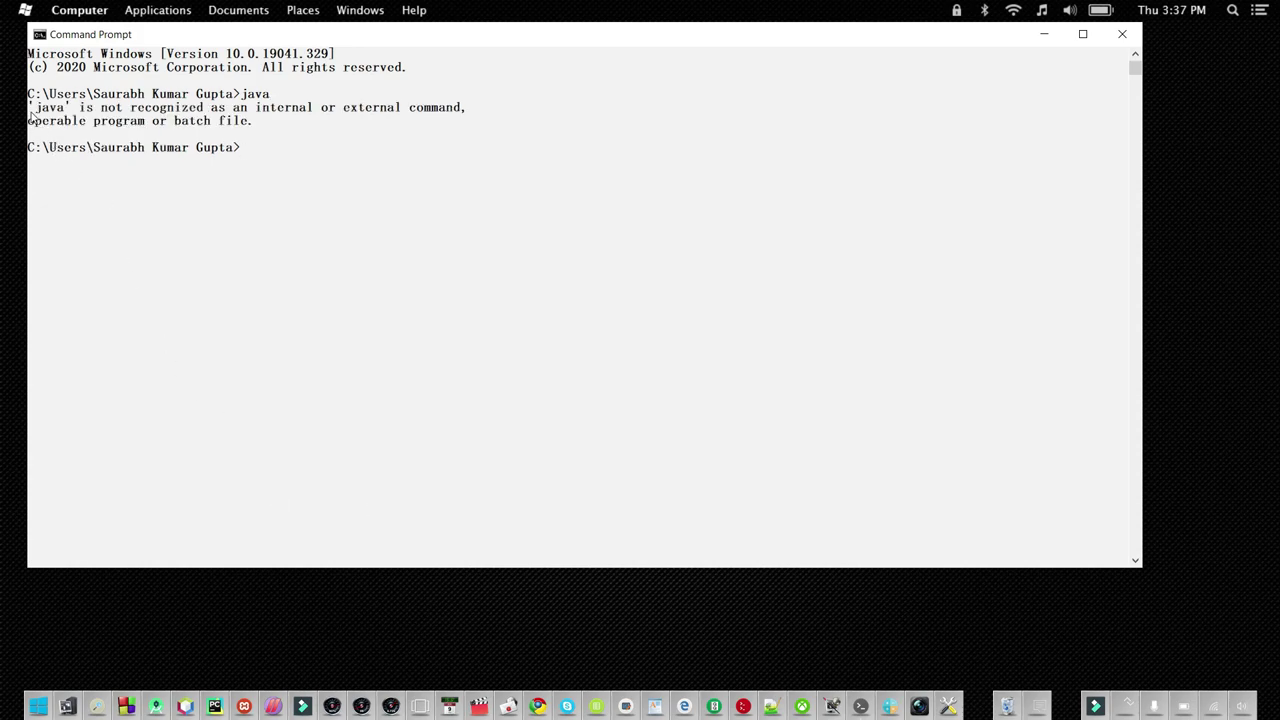
pyautogui.moveTo(31, 112); pyautogui.dragTo(466, 116)
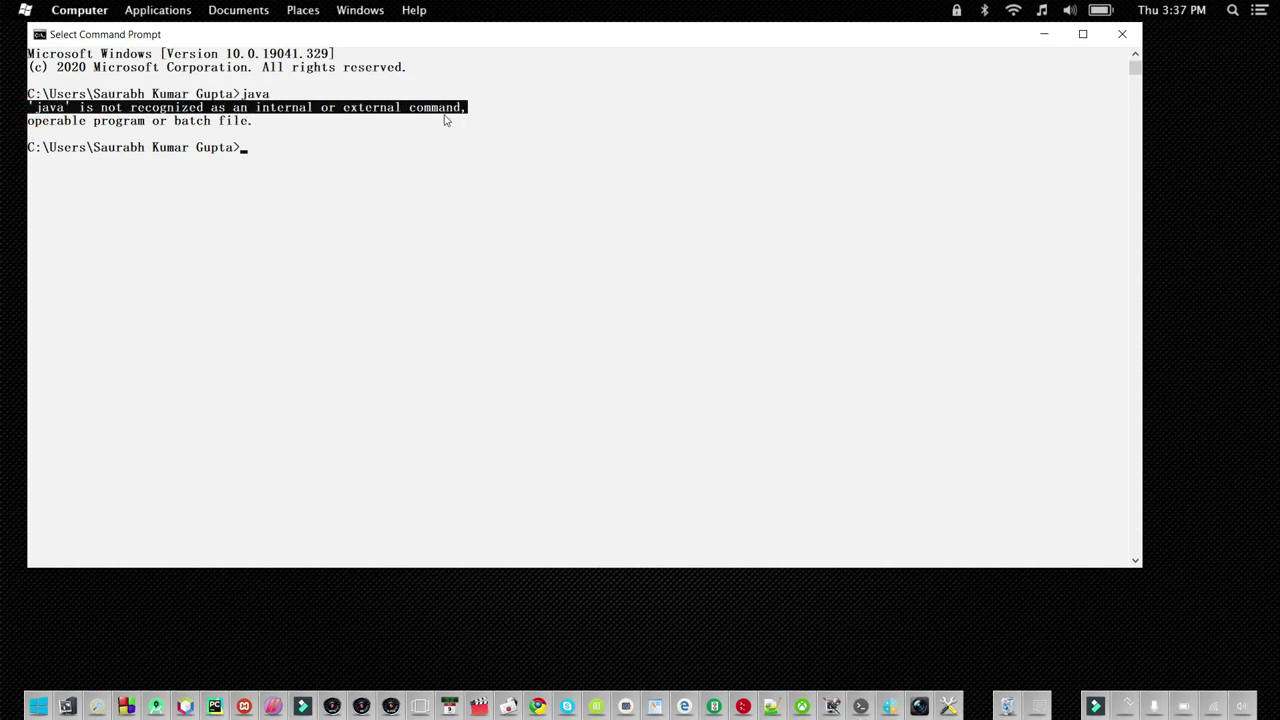
pyautogui.click(251, 148)
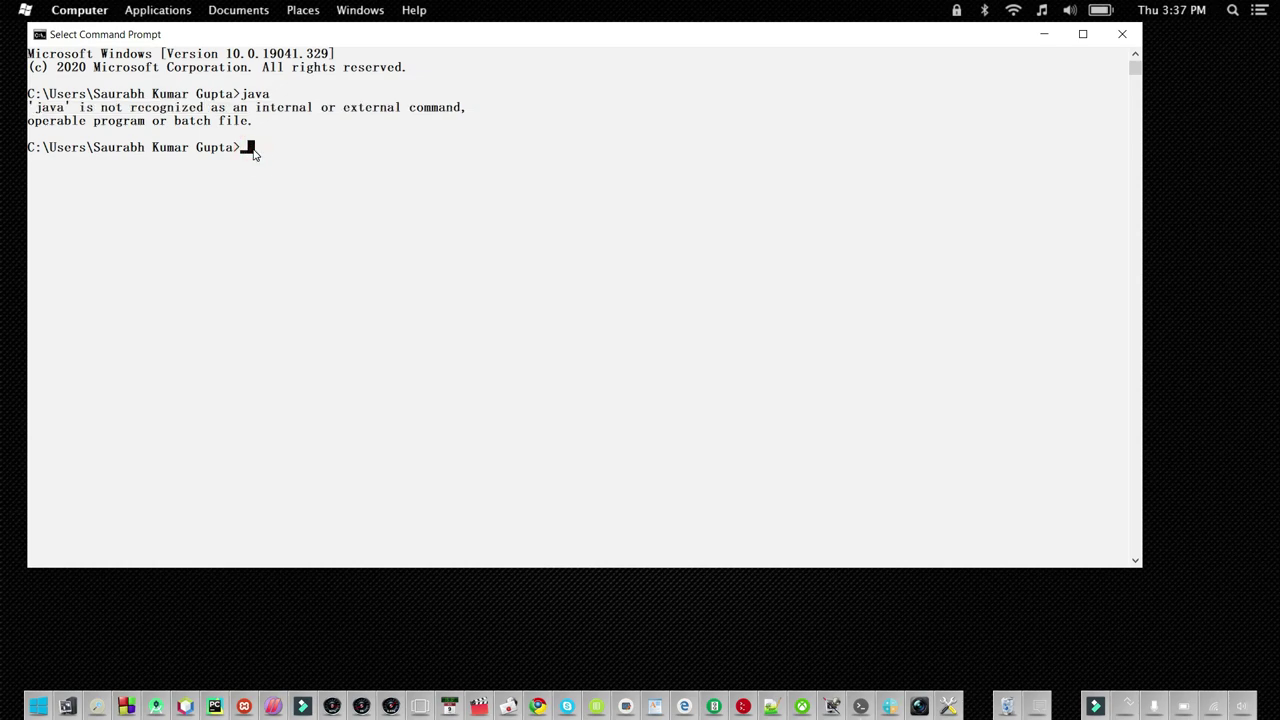
# - Run javac to check whether the Java compiler is recognized, and close Command Prompt
pyautogui.write('javac')
pyautogui.press('Return')
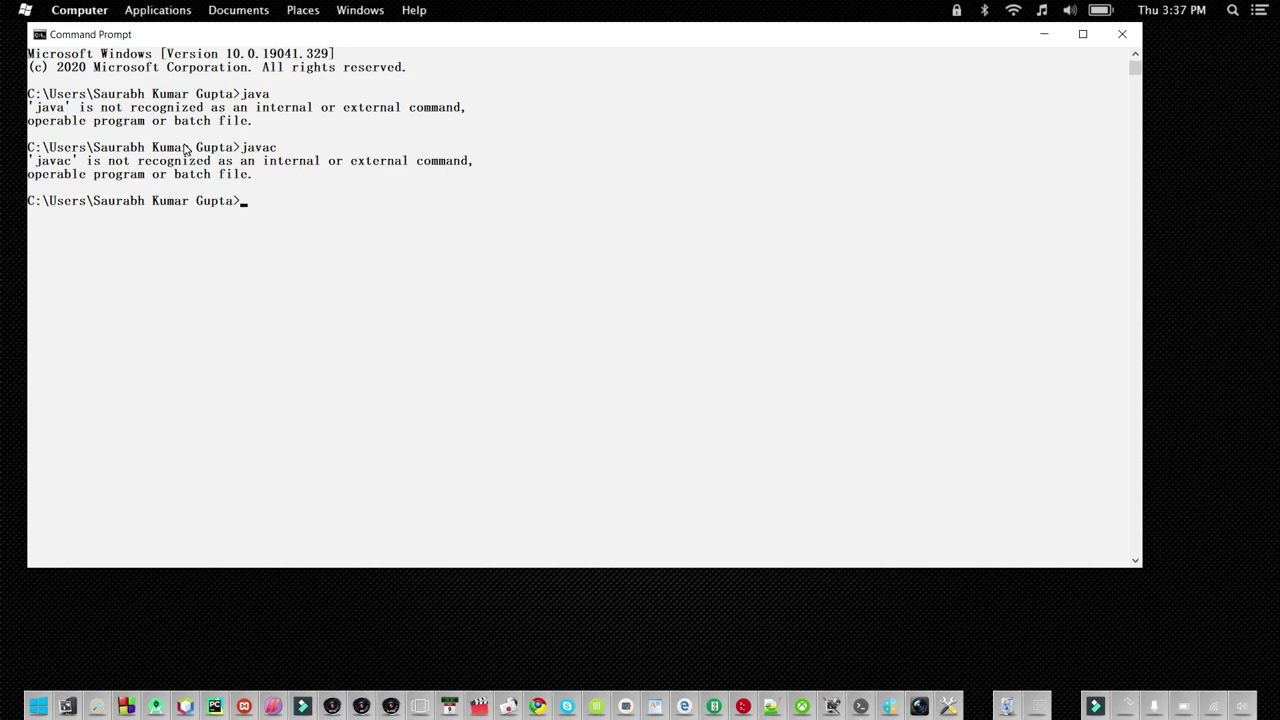
pyautogui.moveTo(39, 164); pyautogui.dragTo(223, 163)
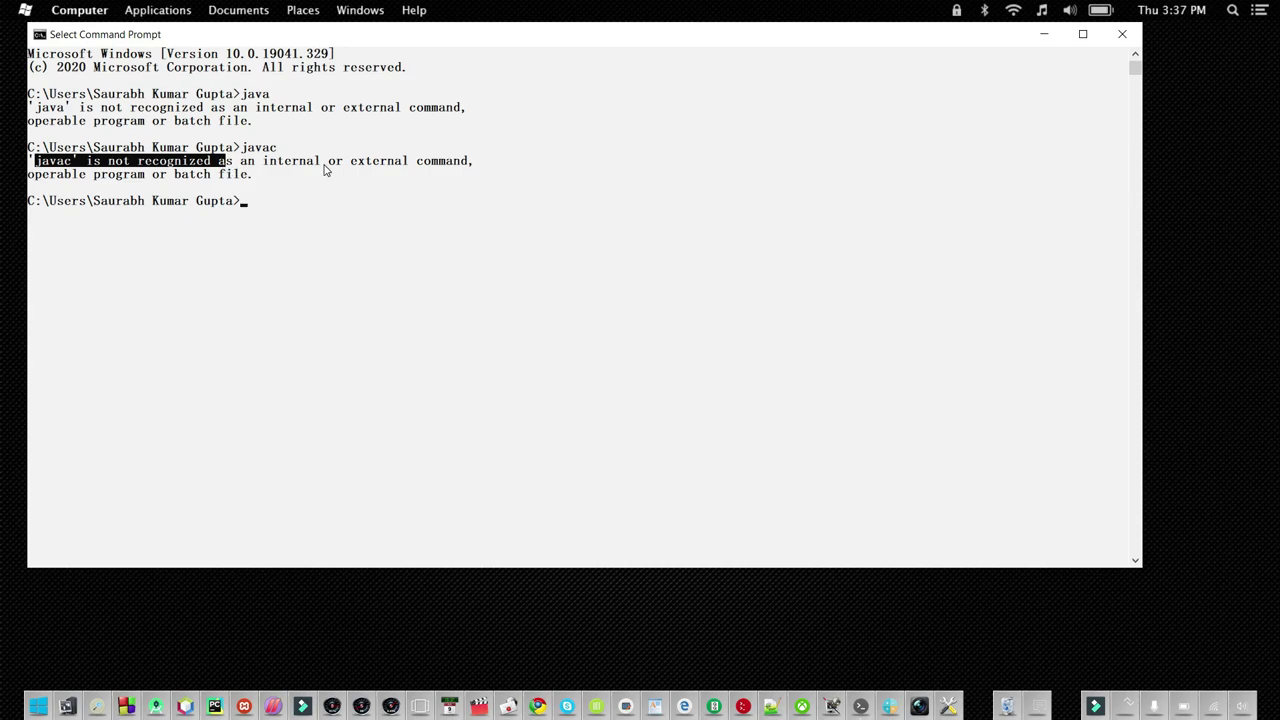
pyautogui.click(252, 188)
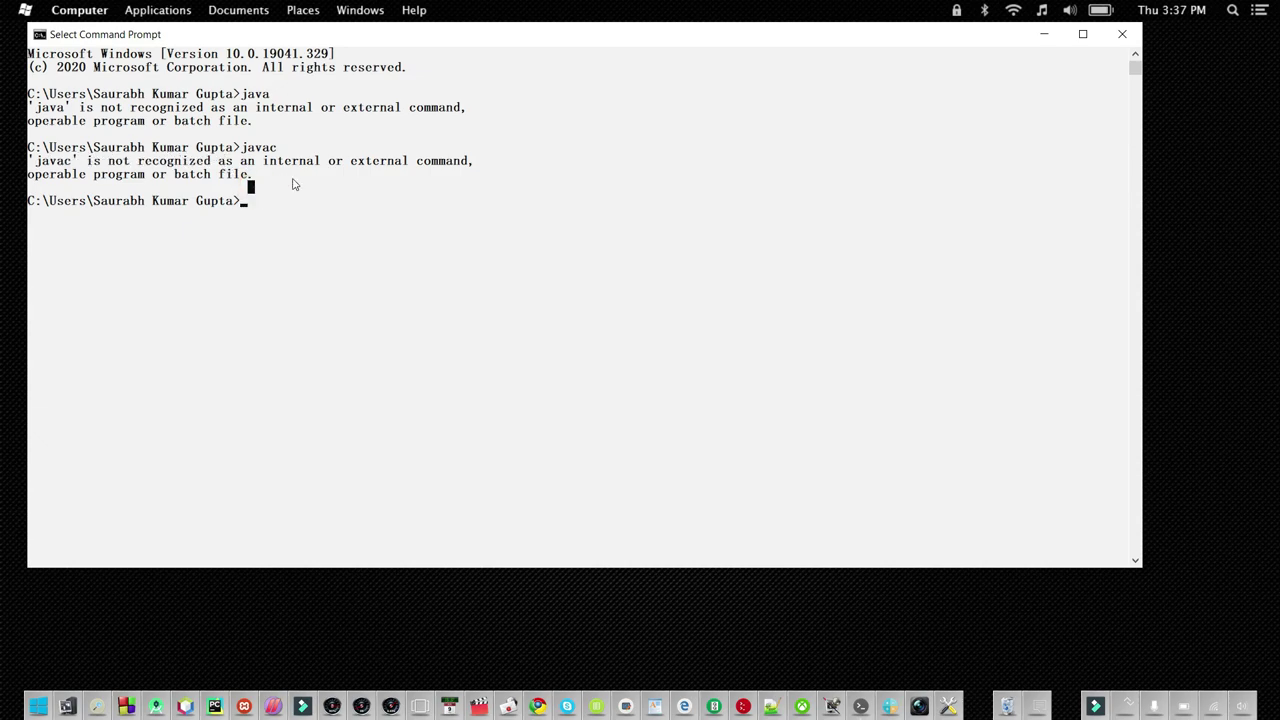
pyautogui.click(1122, 34)
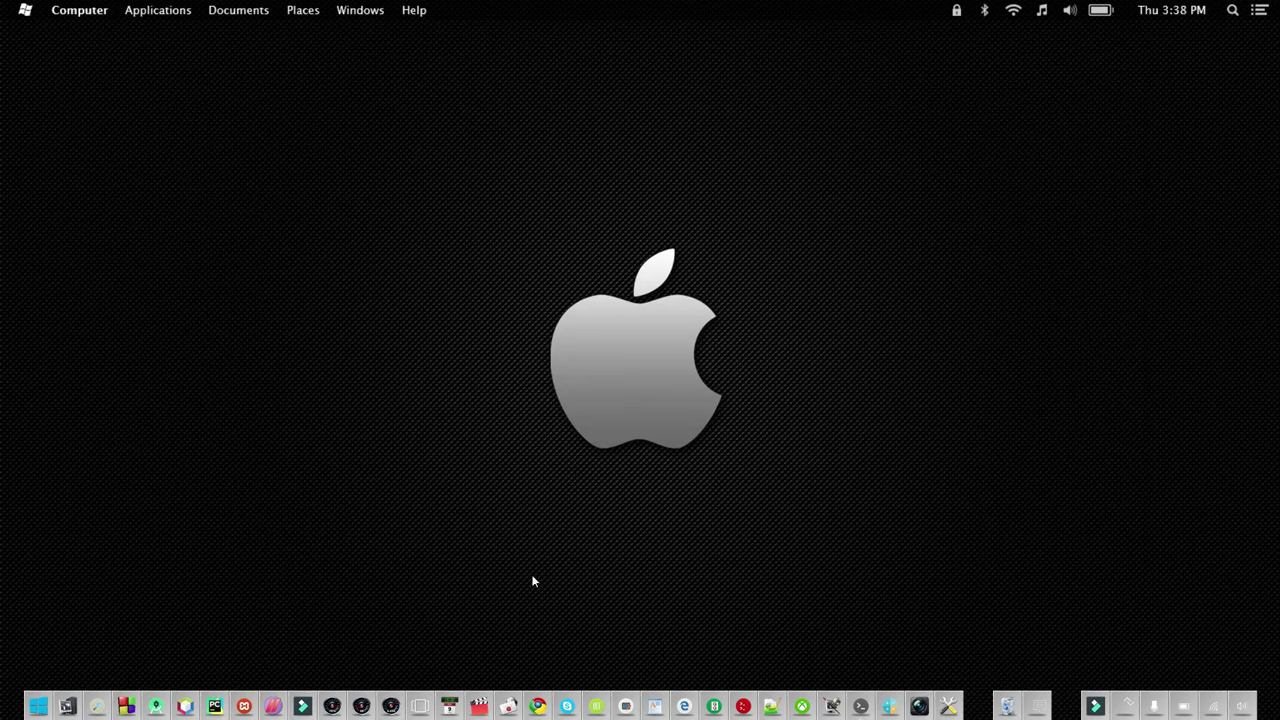
# - Switch to Chrome, search Google for "java jdk download" and open Oracle's Java SE Downloads result
pyautogui.click(538, 686)
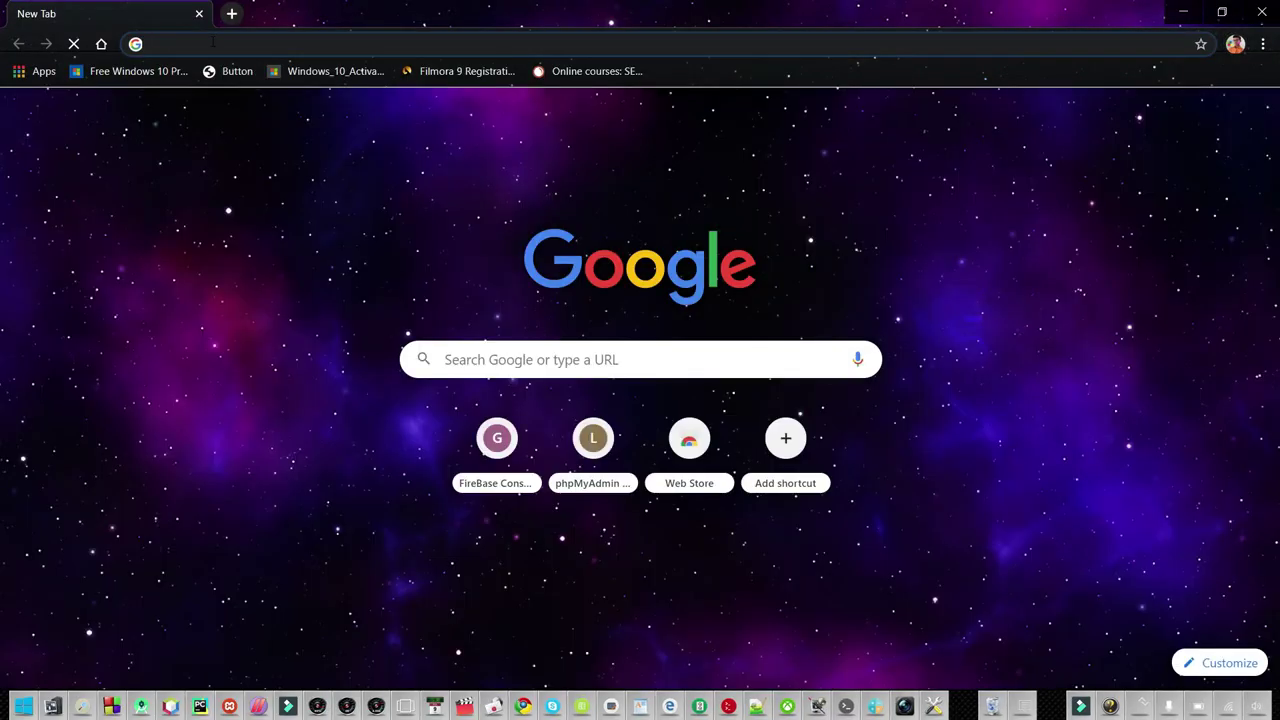
pyautogui.click(208, 42)
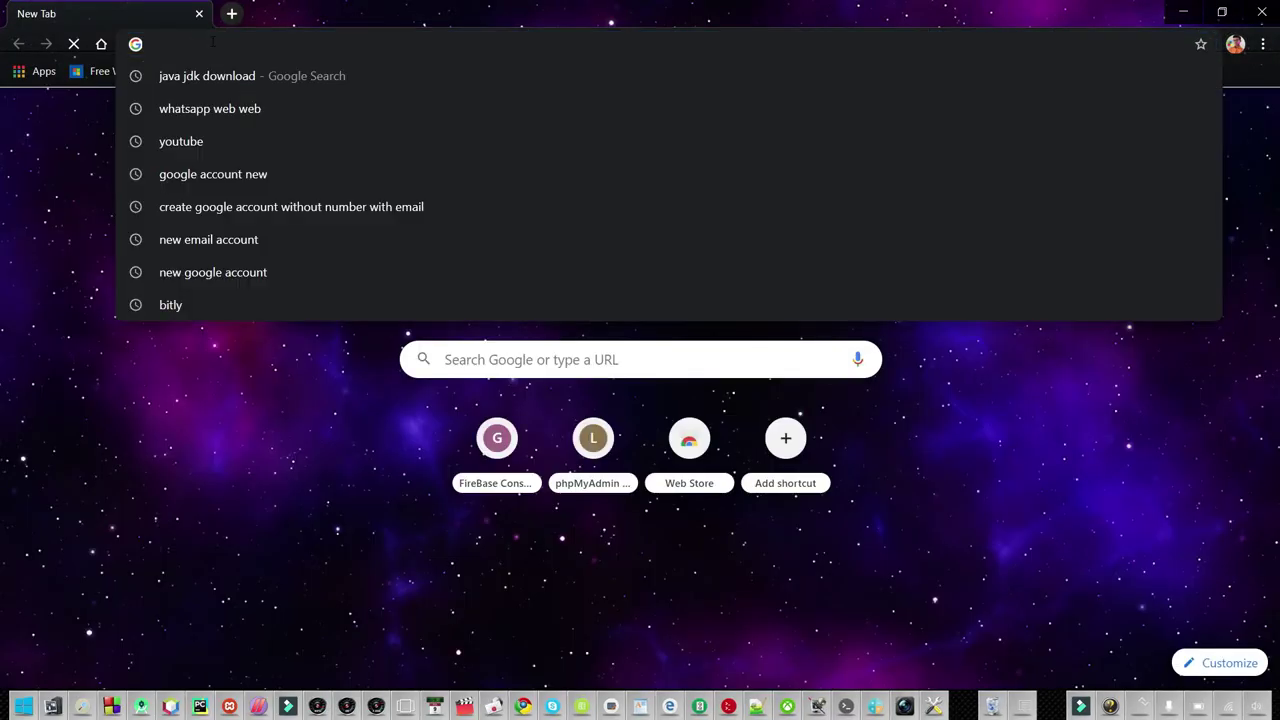
pyautogui.write('java jdk down')
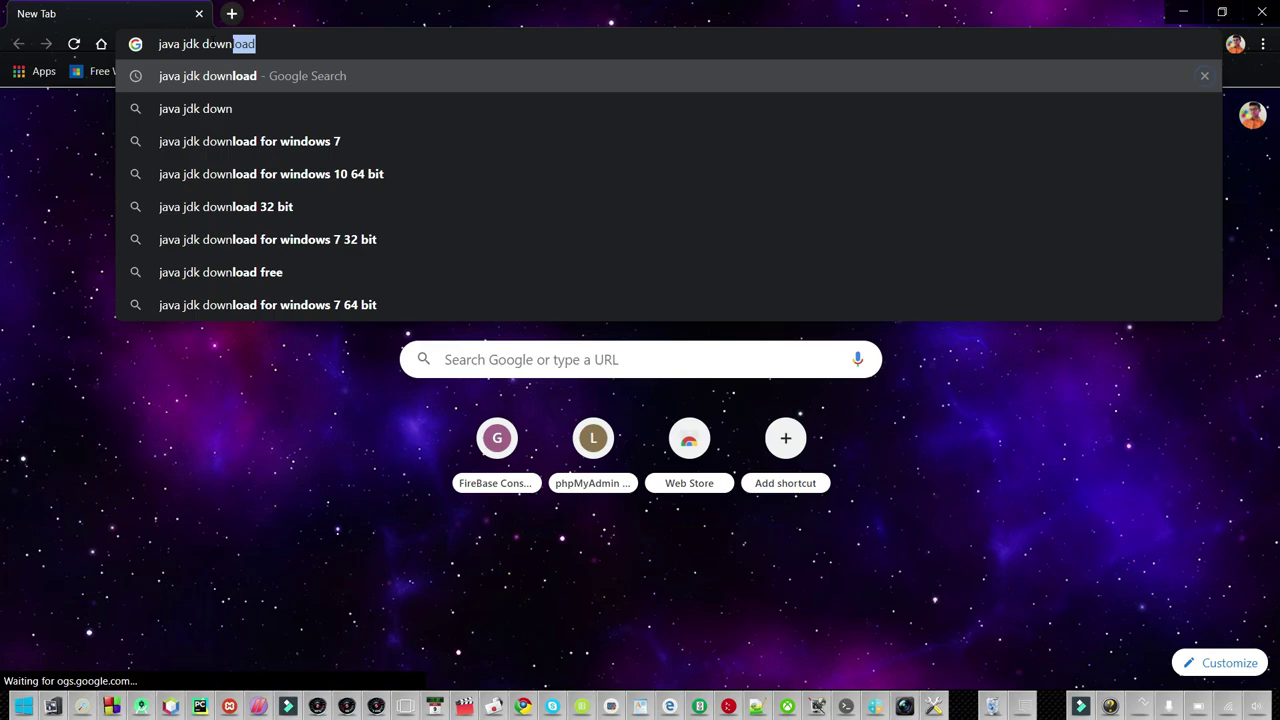
pyautogui.write('load')
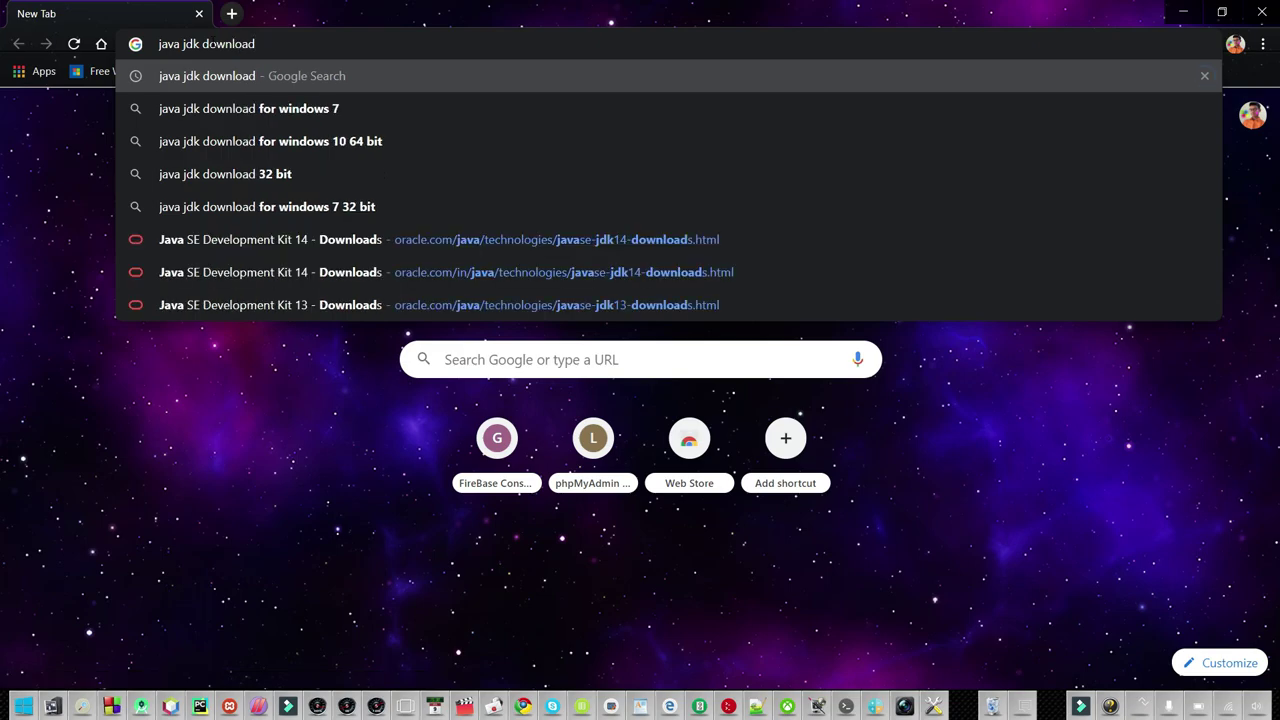
pyautogui.press('Return')
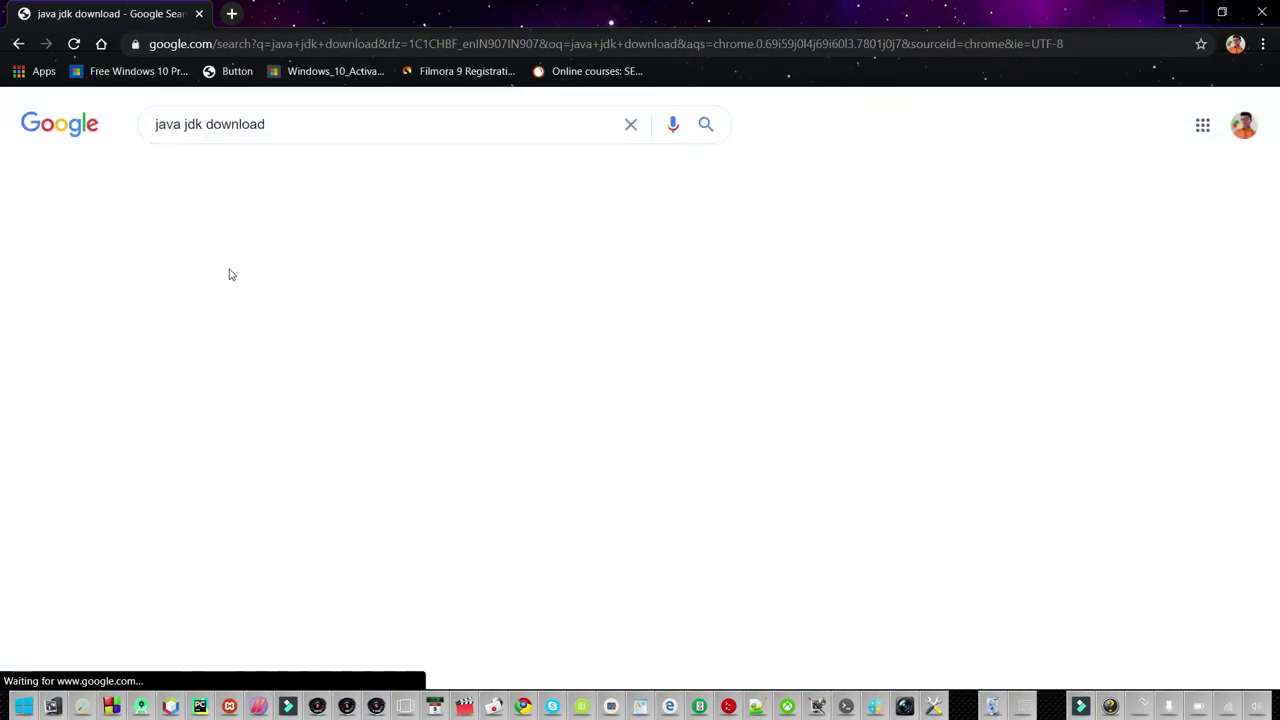
pyautogui.click(170, 268)
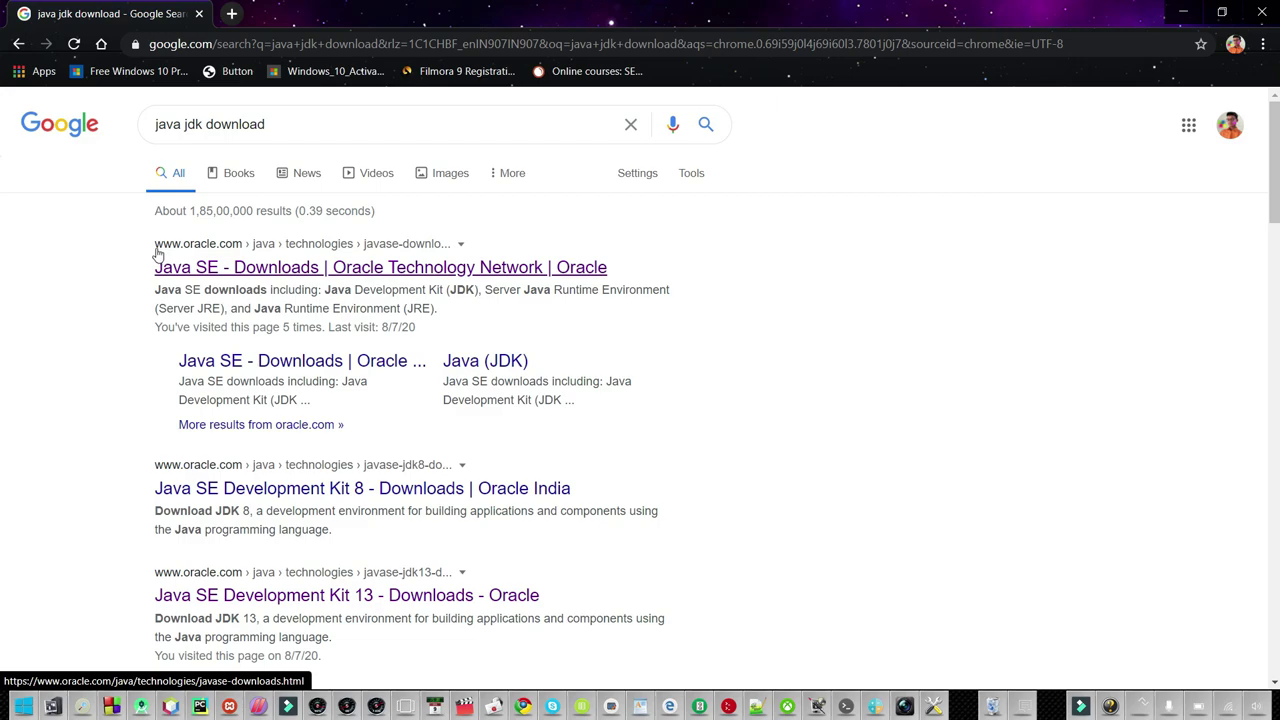
pyautogui.click(242, 268)
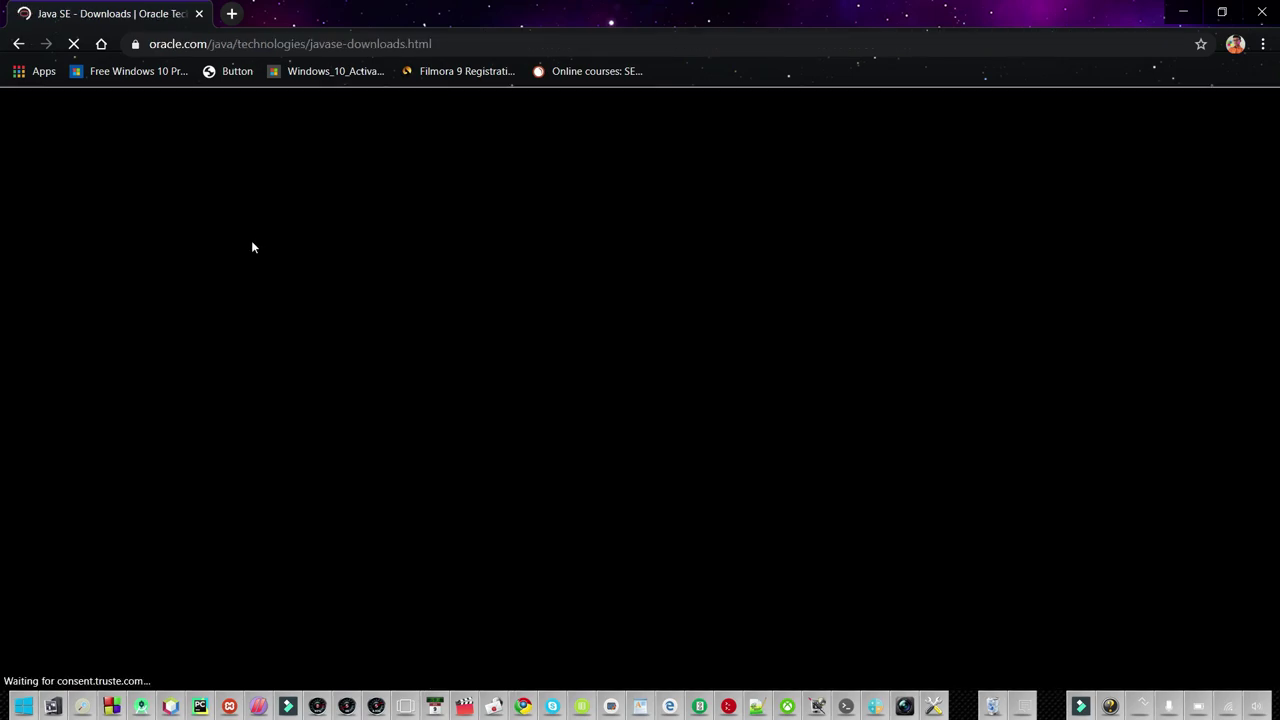
# - Examine the Java SE releases offered on the page, from Java SE 14 down to Java SE 7
pyautogui.scroll(-1, 203, 237)
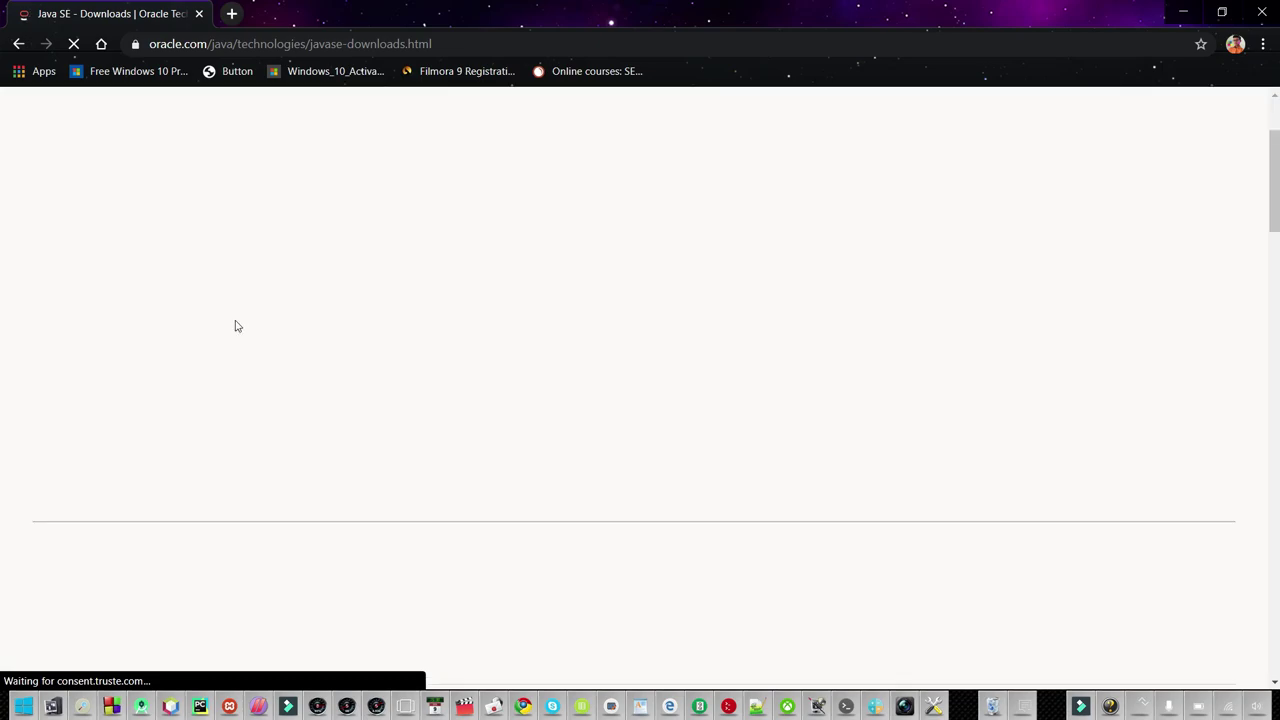
pyautogui.scroll(-2, 183, 337)
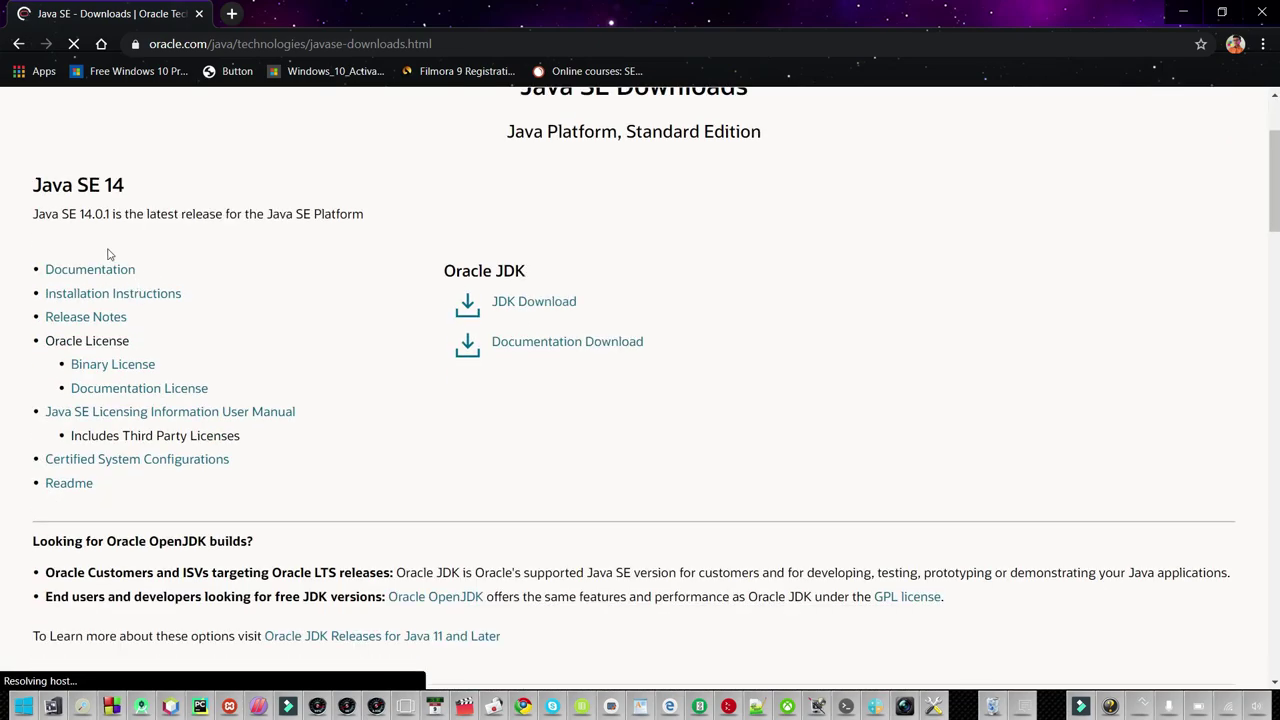
pyautogui.click(153, 217)
pyautogui.scroll(-4, 151, 340)
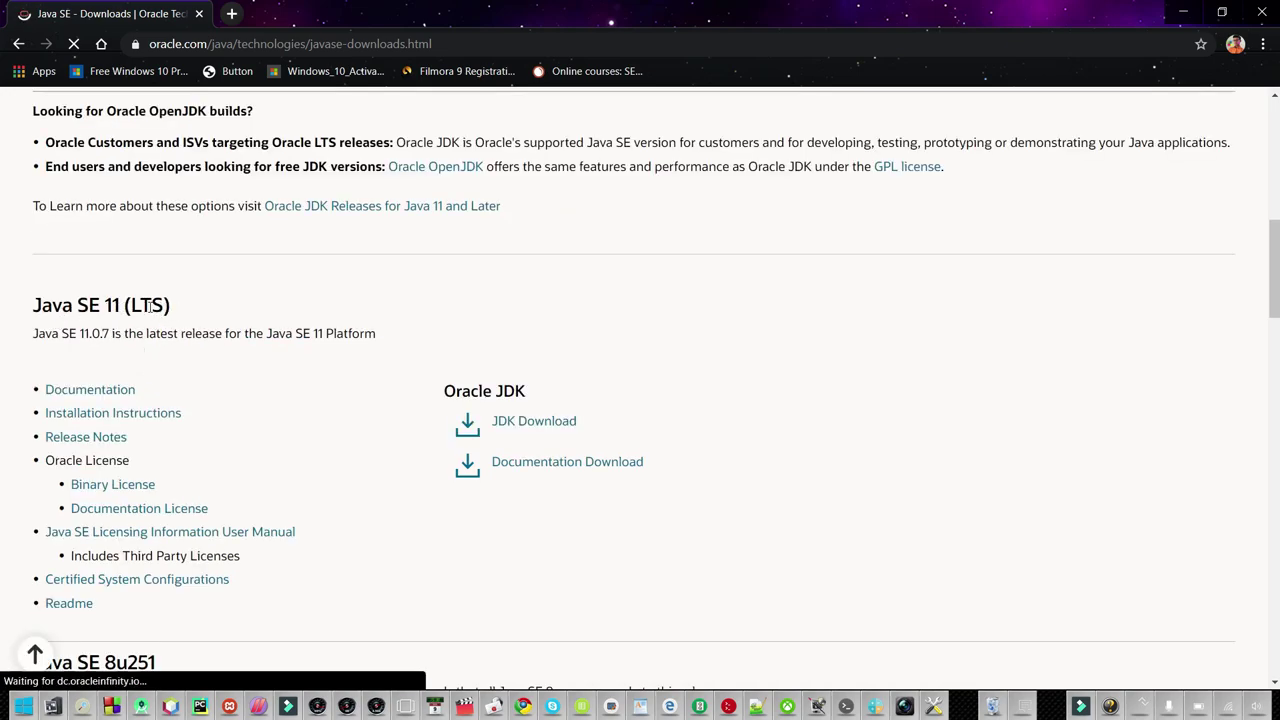
pyautogui.scroll(-3, 186, 426)
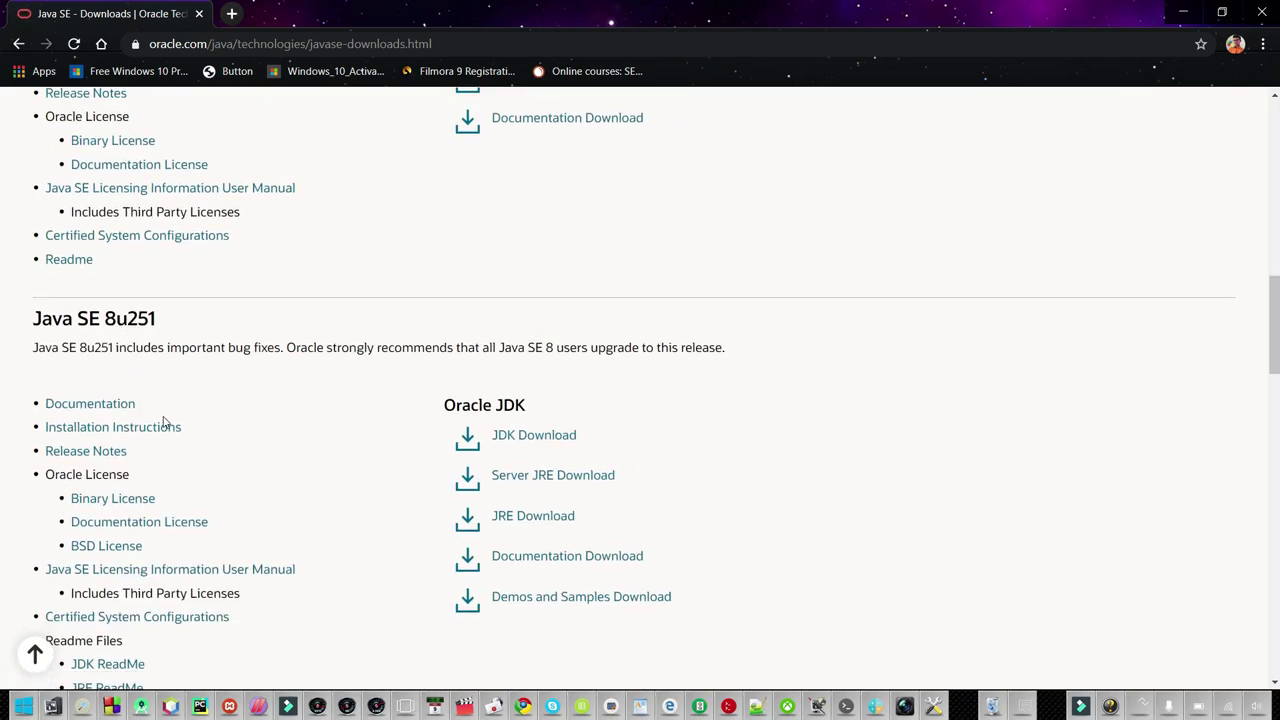
pyautogui.scroll(-3, 165, 424)
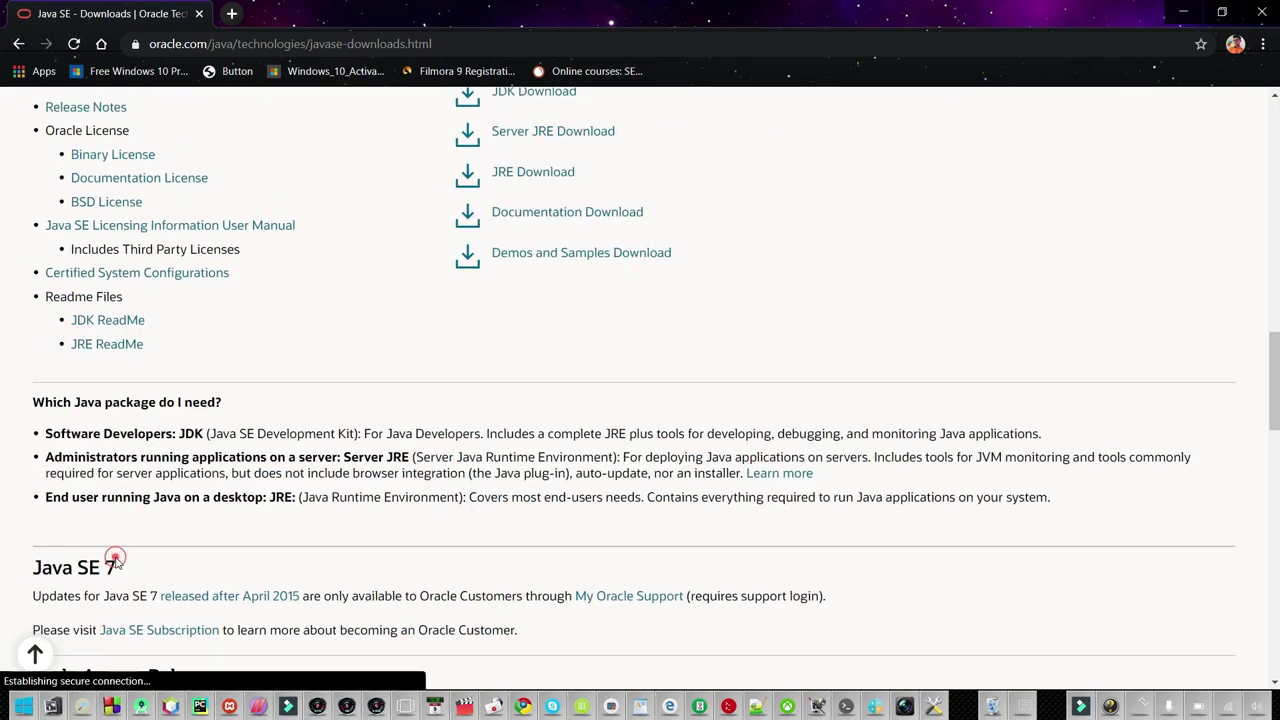
pyautogui.scroll(7, 190, 437)
pyautogui.scroll(5, 150, 400)
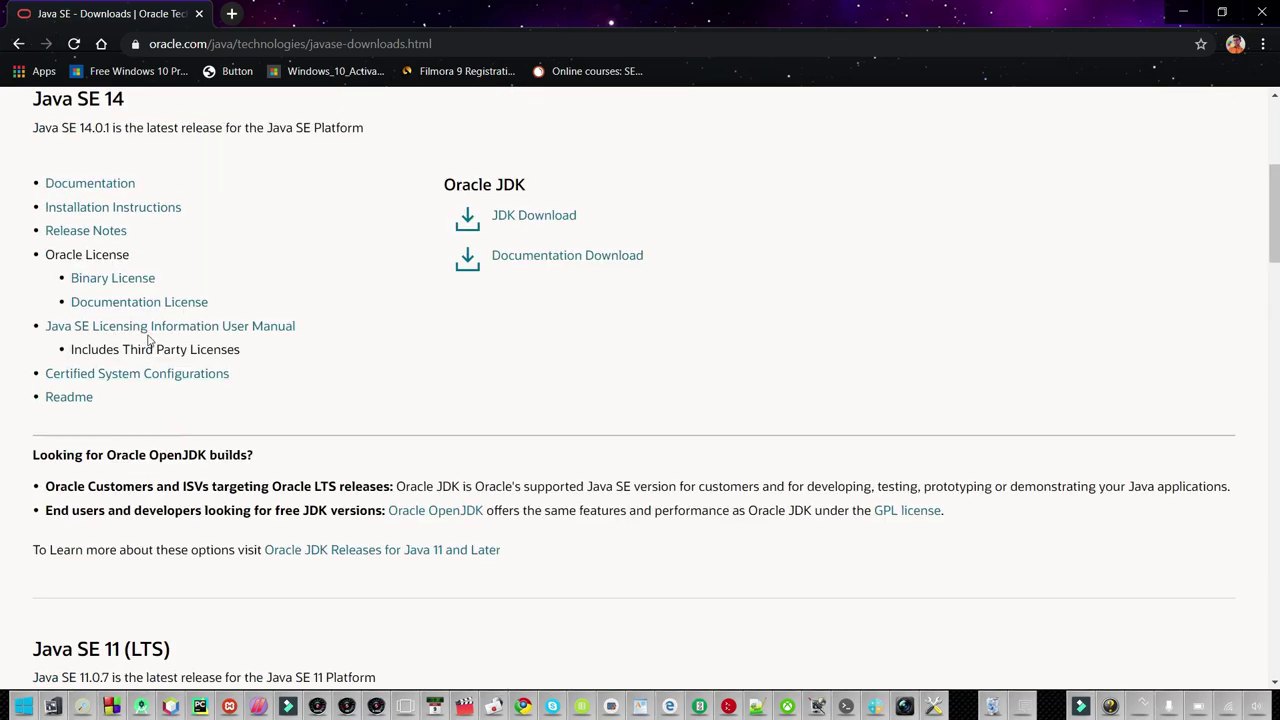
pyautogui.scroll(-1, 162, 385)
pyautogui.scroll(-1, 165, 388)
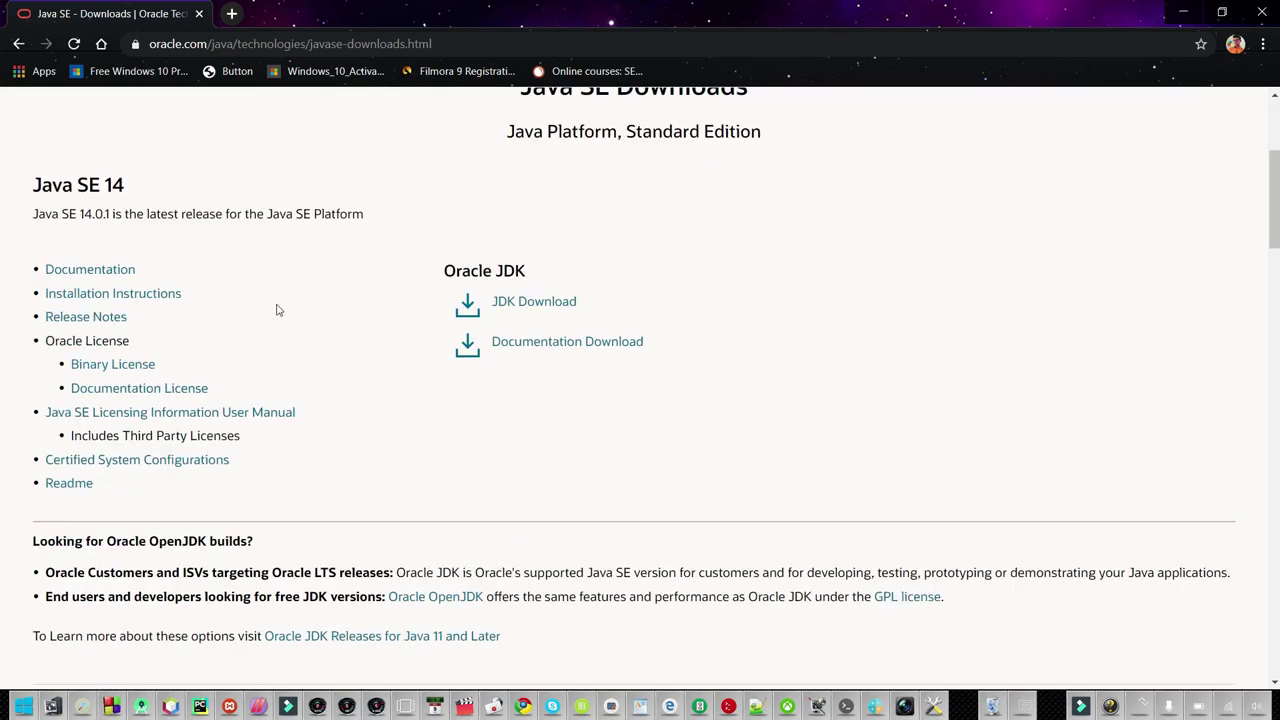
# - Open the Oracle JDK download page for Java SE 14 and locate the Windows x64 packages
pyautogui.click(534, 304)
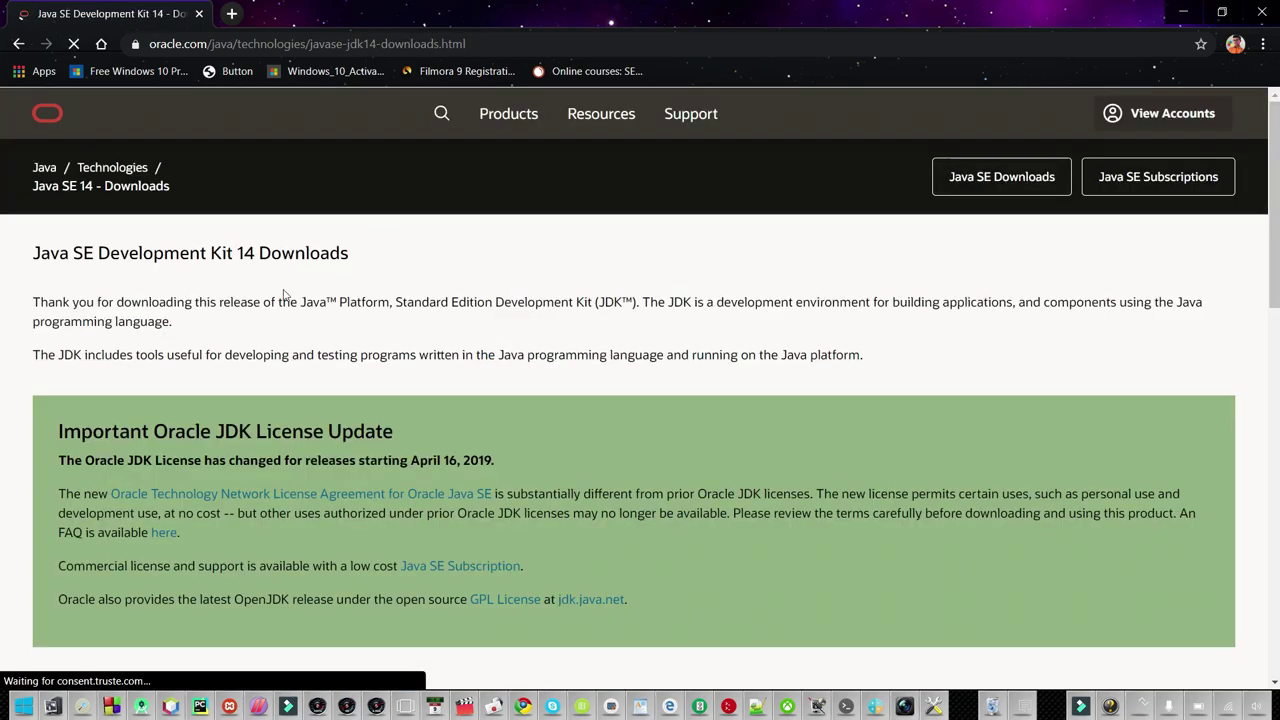
pyautogui.scroll(-4, 233, 211)
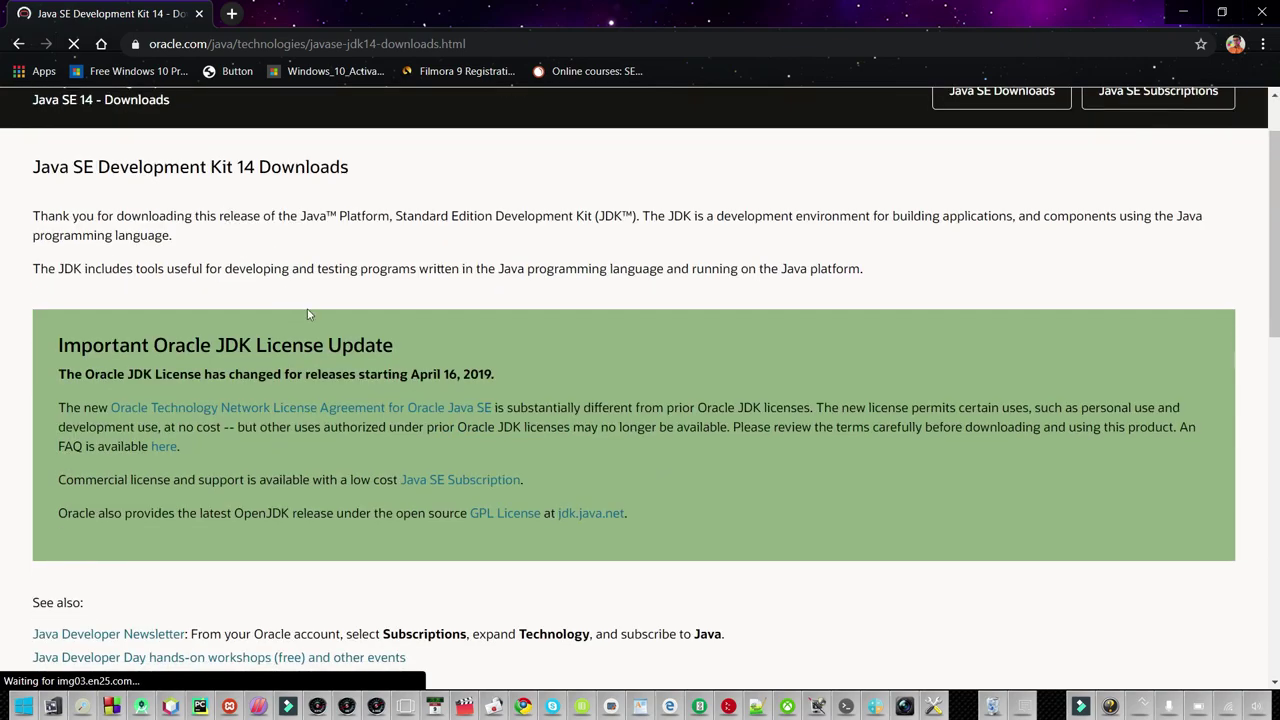
pyautogui.scroll(-2, 313, 372)
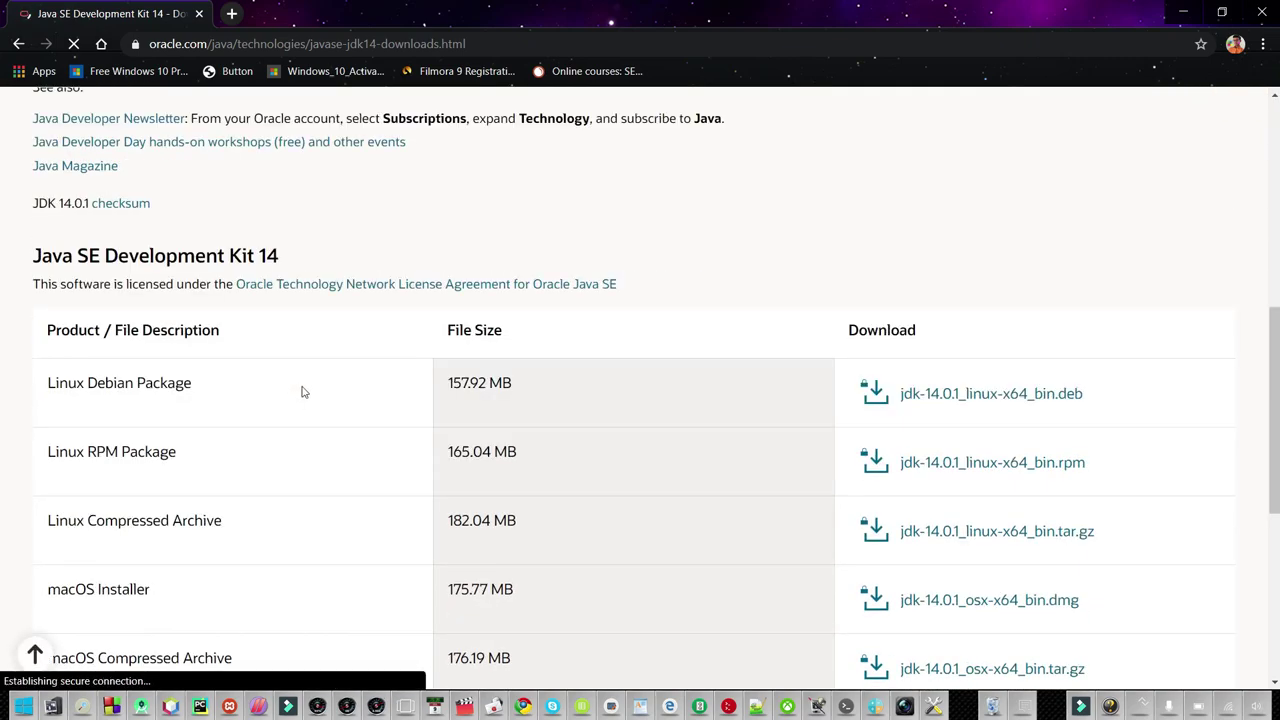
pyautogui.scroll(-2, 261, 331)
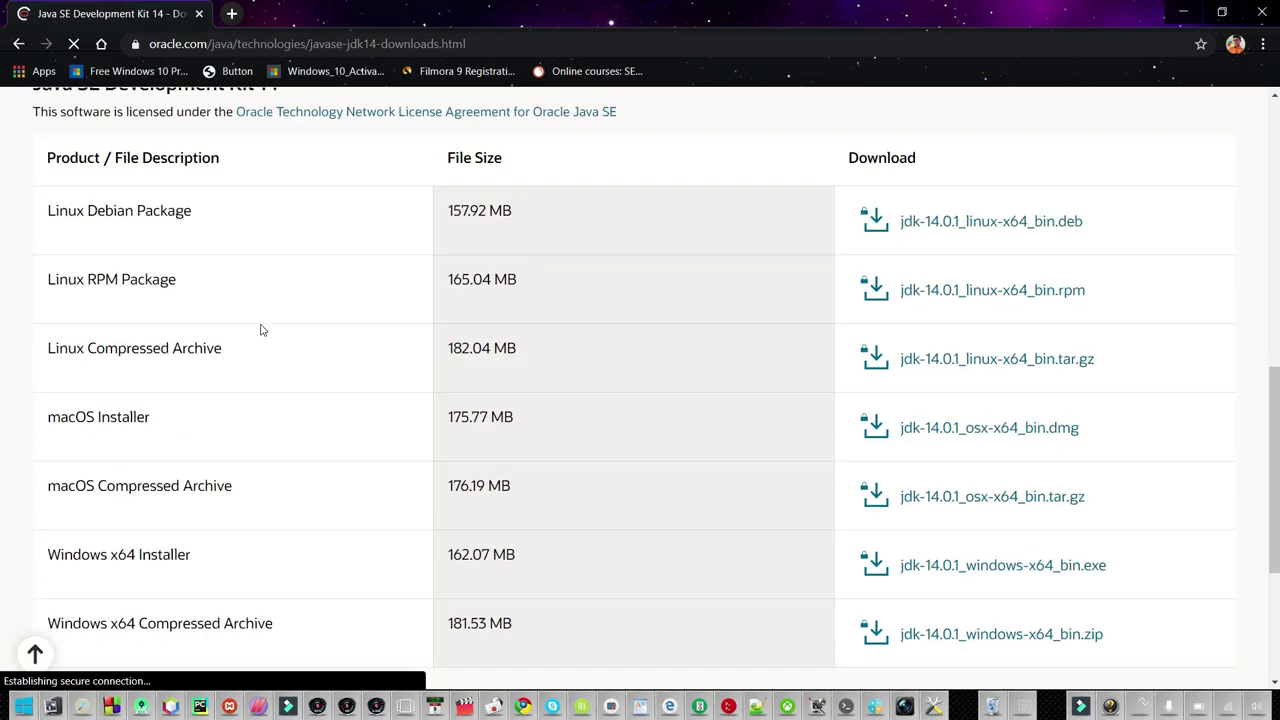
pyautogui.scroll(-2, 266, 440)
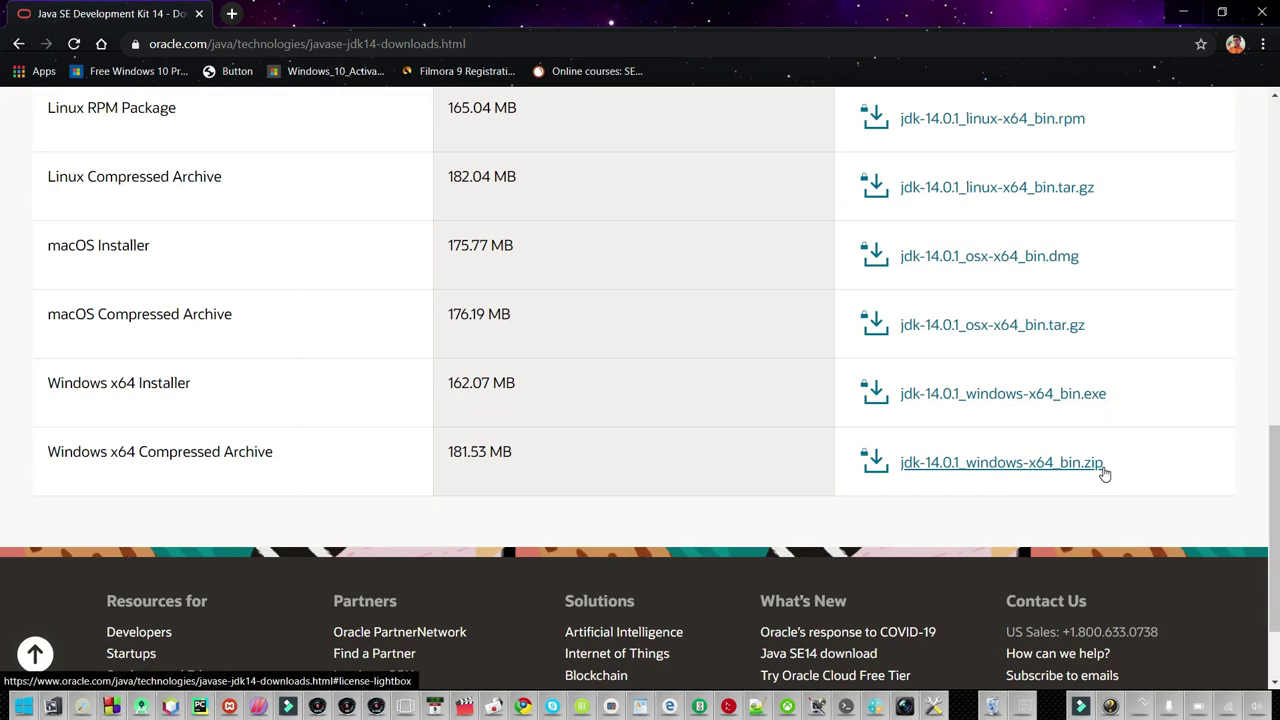
# - Choose the Windows x64 Installer, accept the Oracle license agreement and start downloading jdk-14.0.1_windows-x64_bin.exe
pyautogui.click(1051, 397)
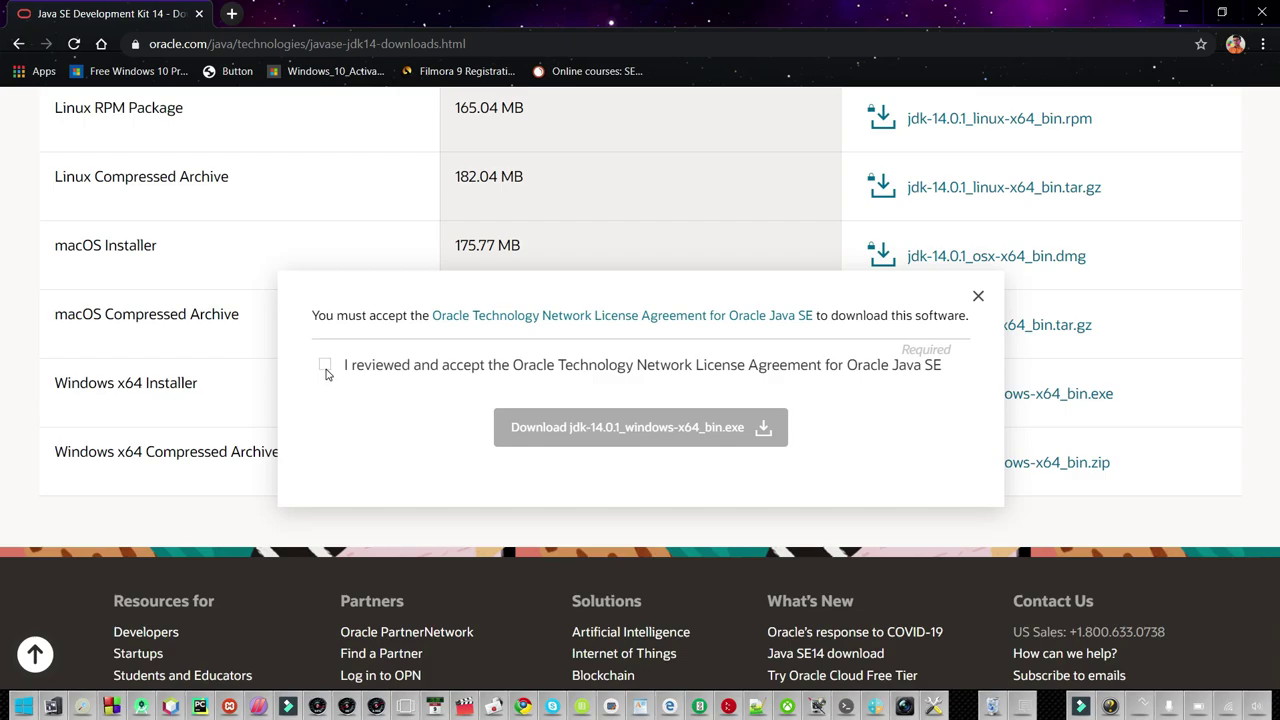
pyautogui.click(325, 366)
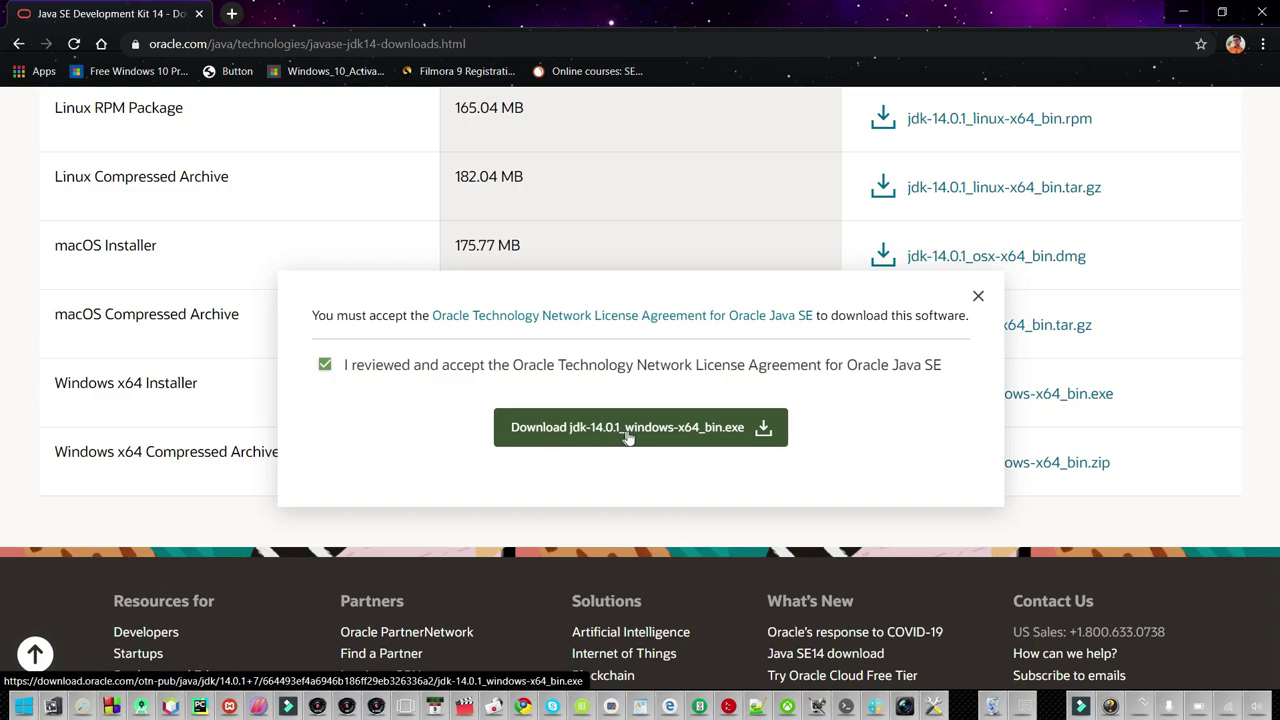
pyautogui.click(757, 430)
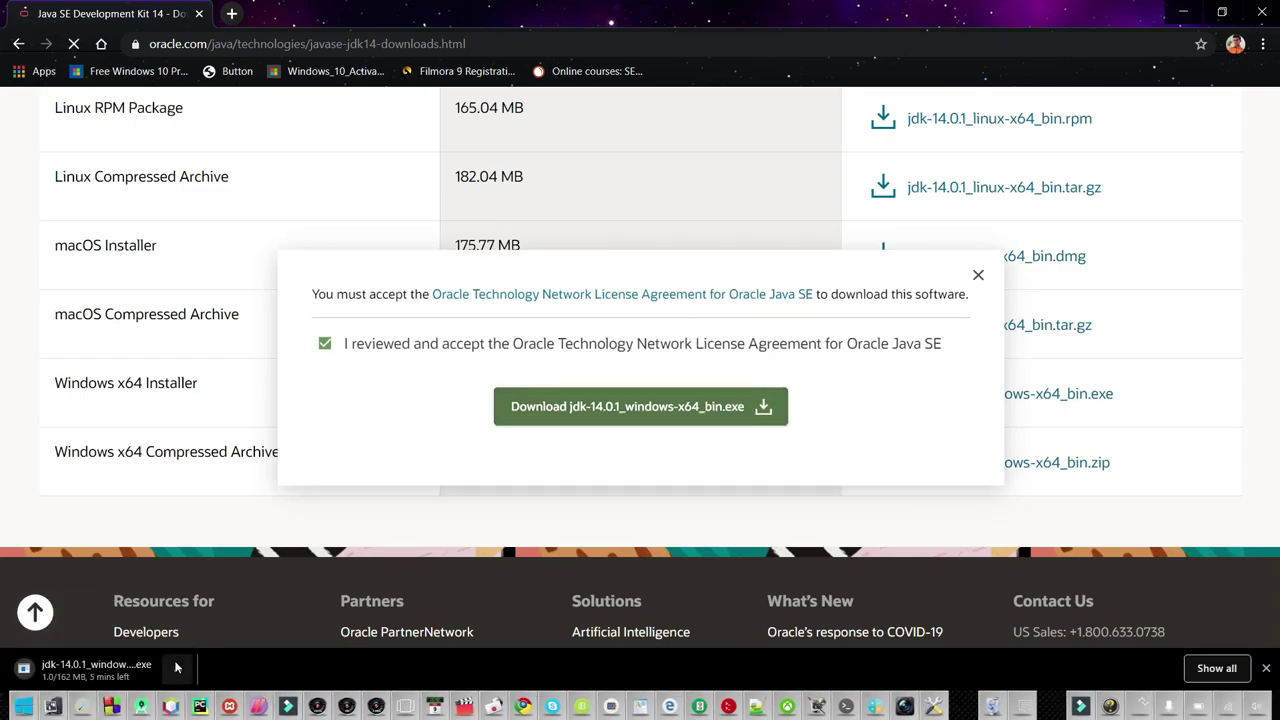
# - Cancel the running JDK installer download and dismiss the license agreement dialog
pyautogui.click(176, 667)
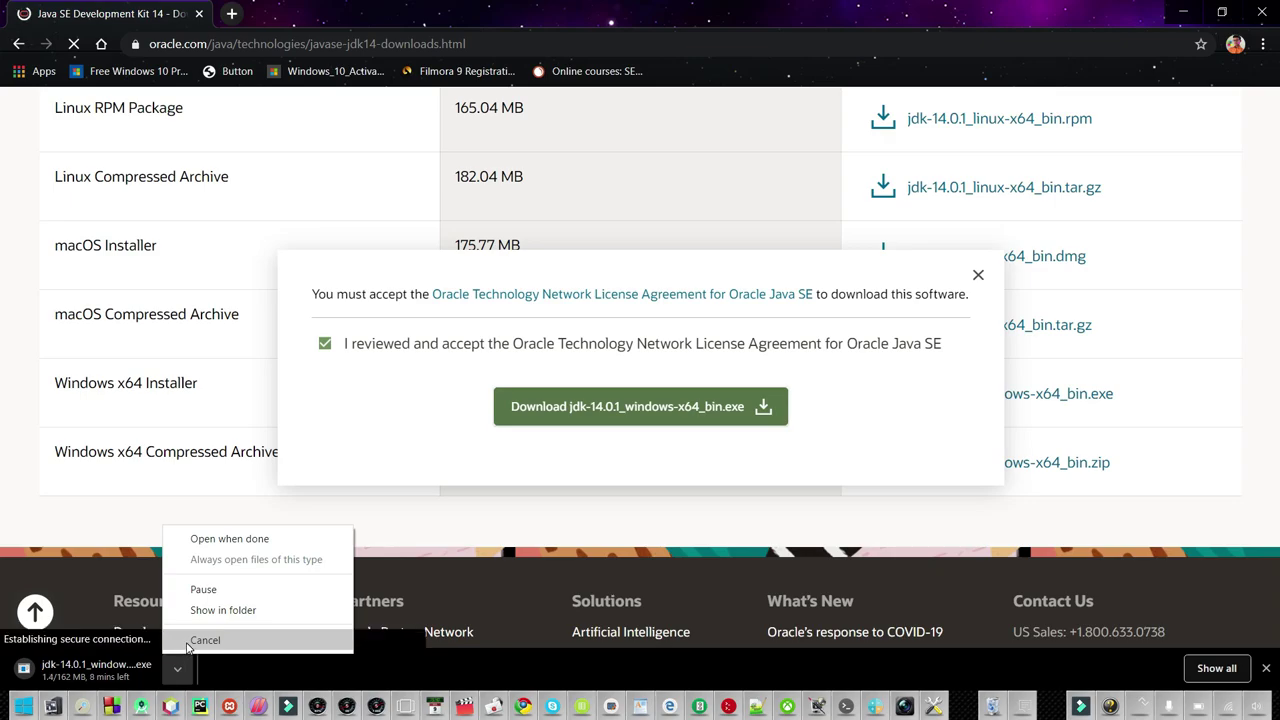
pyautogui.click(187, 641)
pyautogui.click(186, 640)
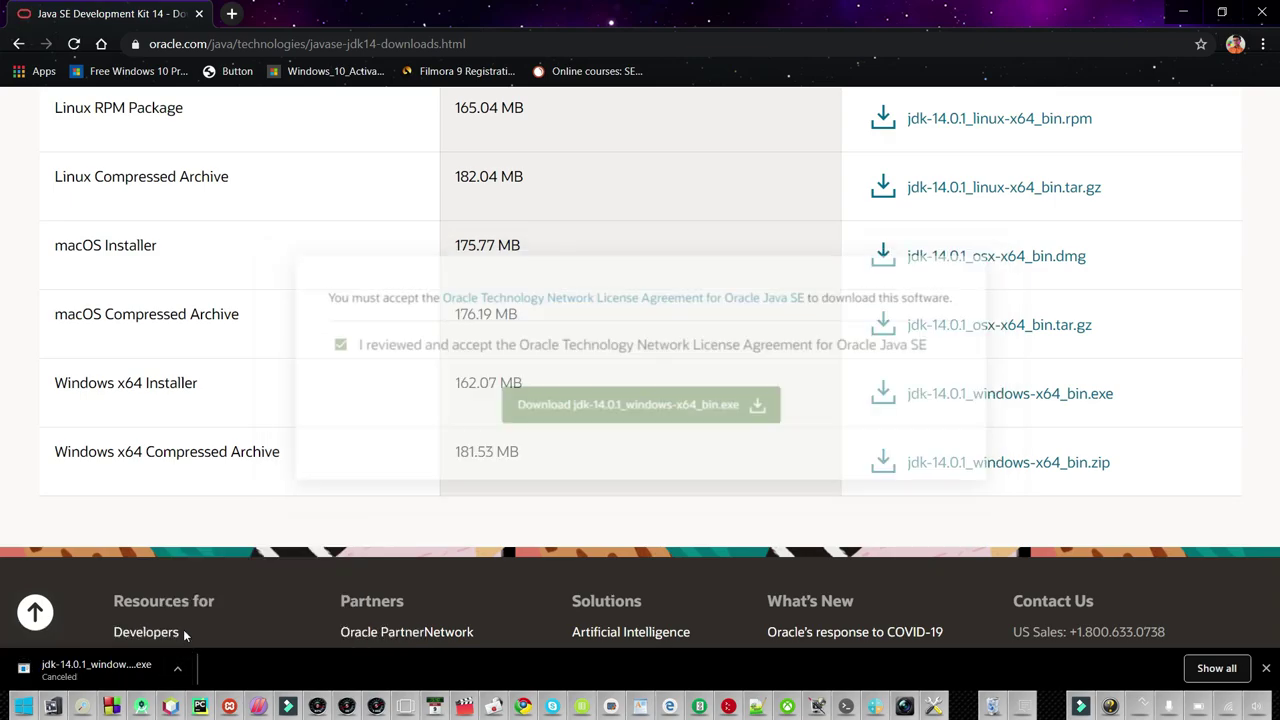
pyautogui.click(331, 500)
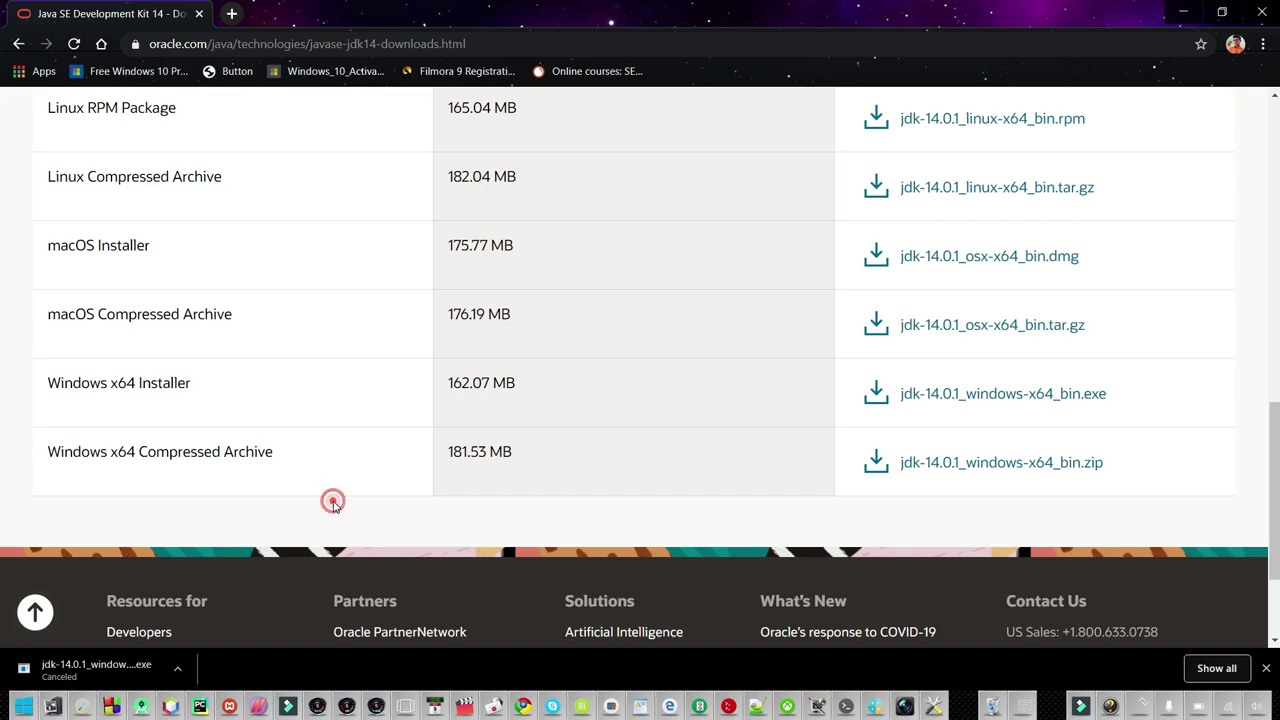
# - Close the browser, open the Downloads folder in File Explorer and locate jdk-14.0.1_windows-x64_bin.exe by collapsing the older date groups
pyautogui.click(1259, 14)
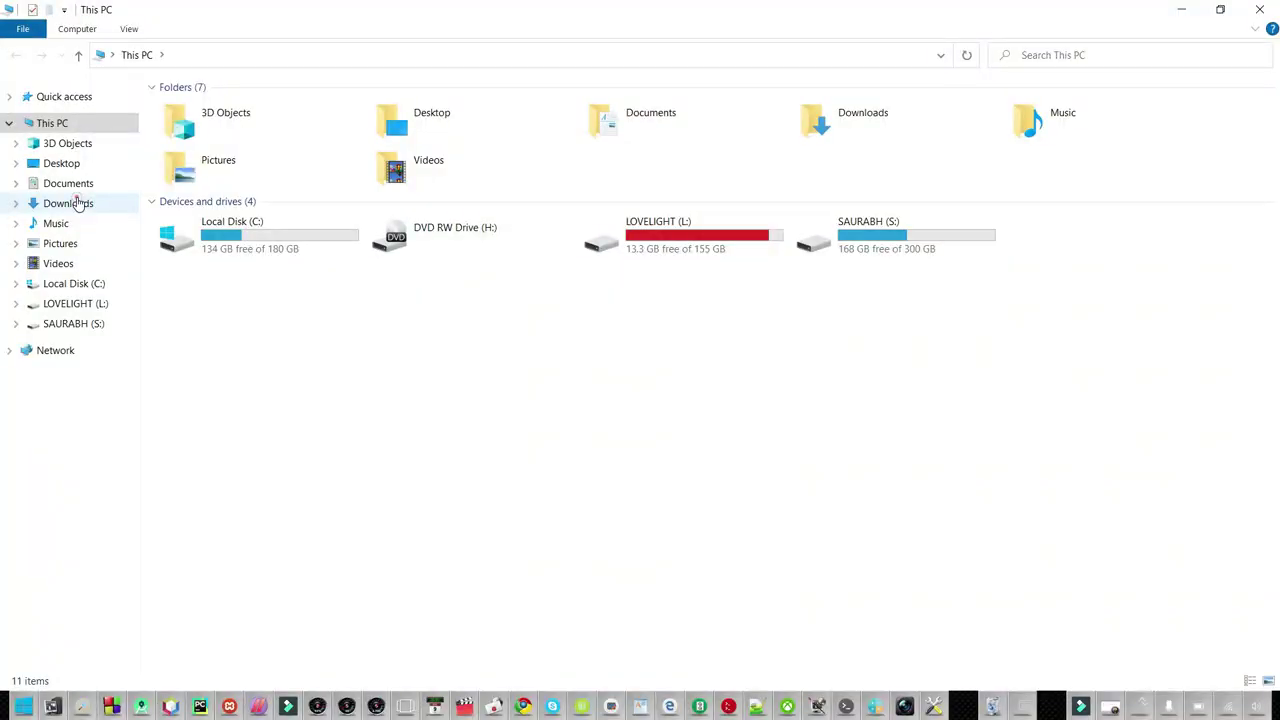
pyautogui.click(80, 203)
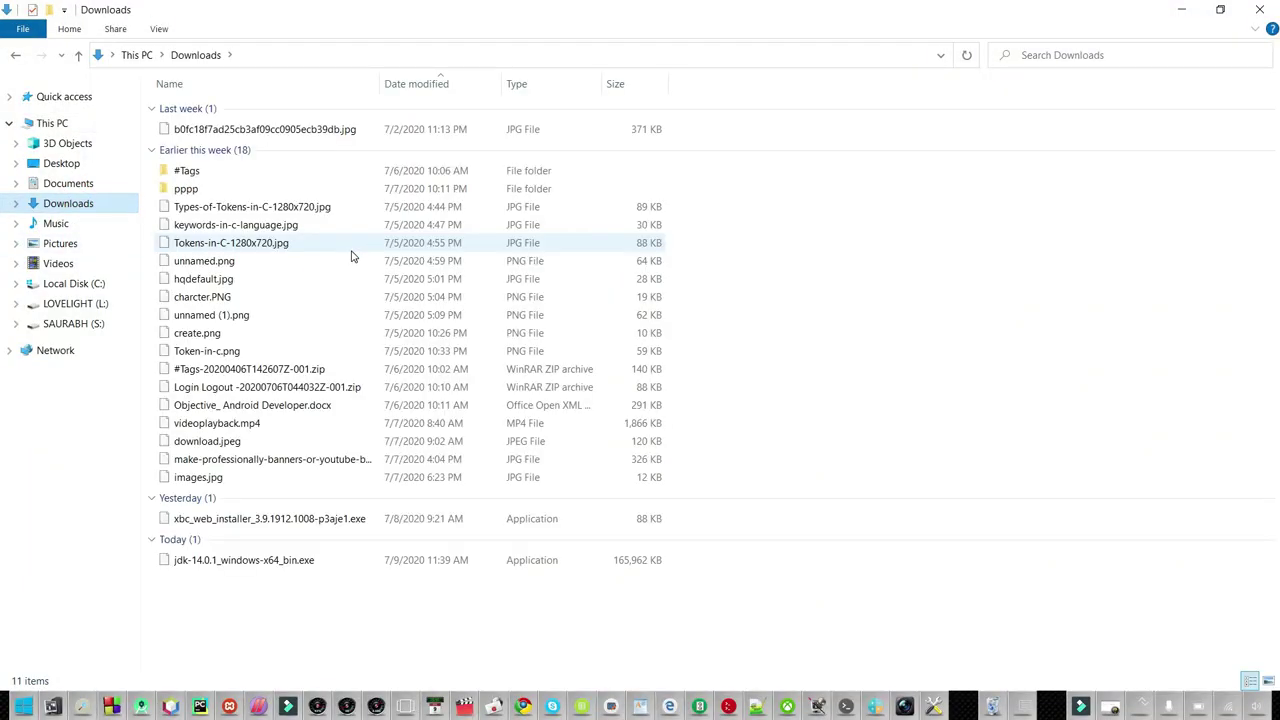
pyautogui.click(151, 108)
pyautogui.click(151, 131)
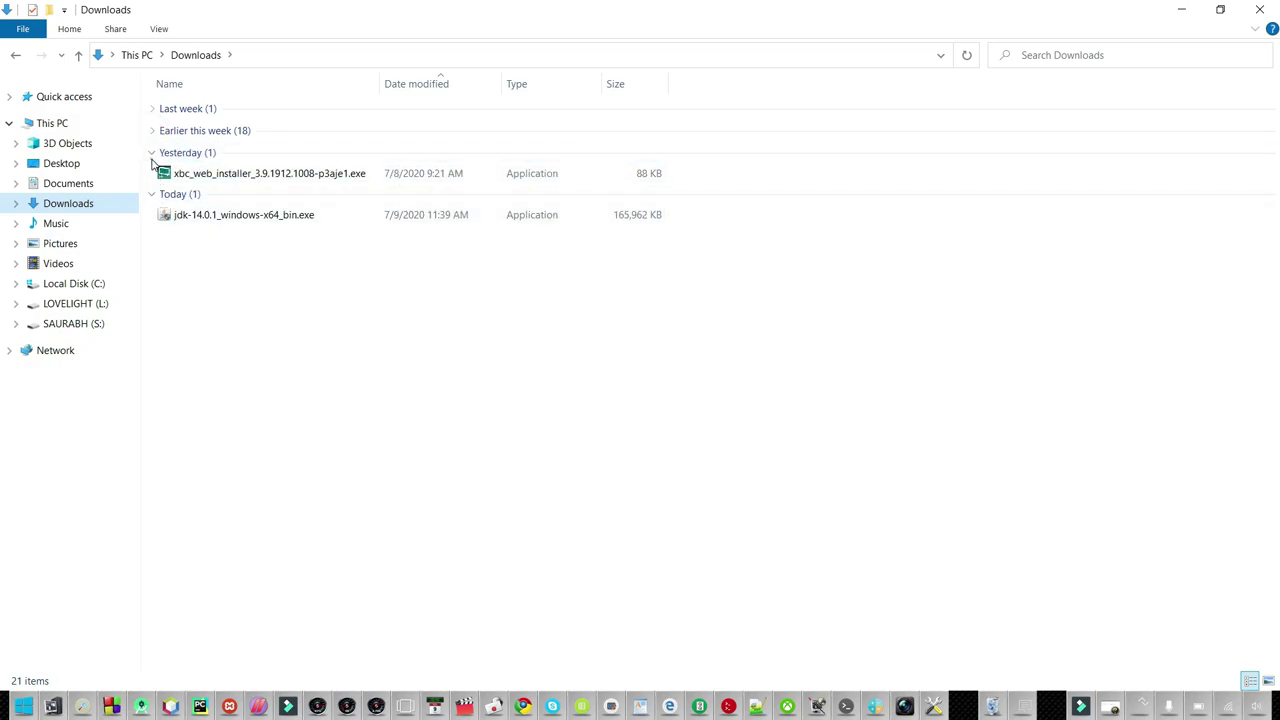
pyautogui.click(151, 152)
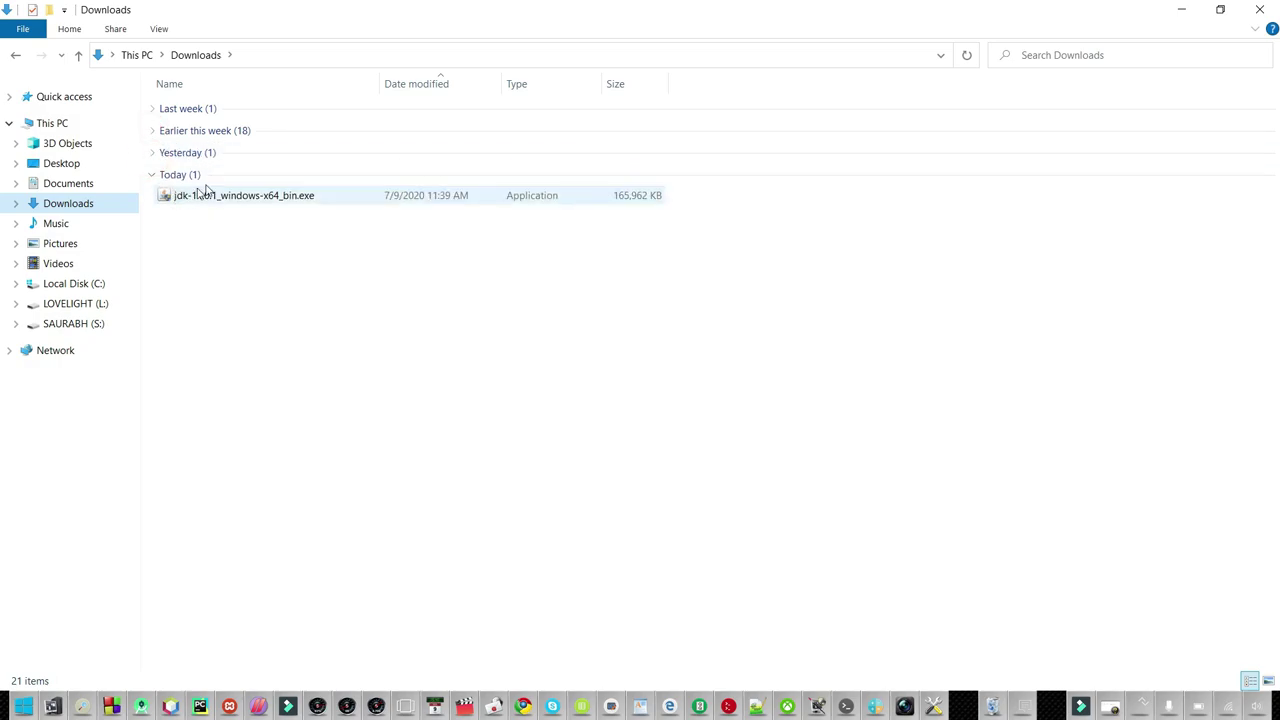
pyautogui.click(256, 200)
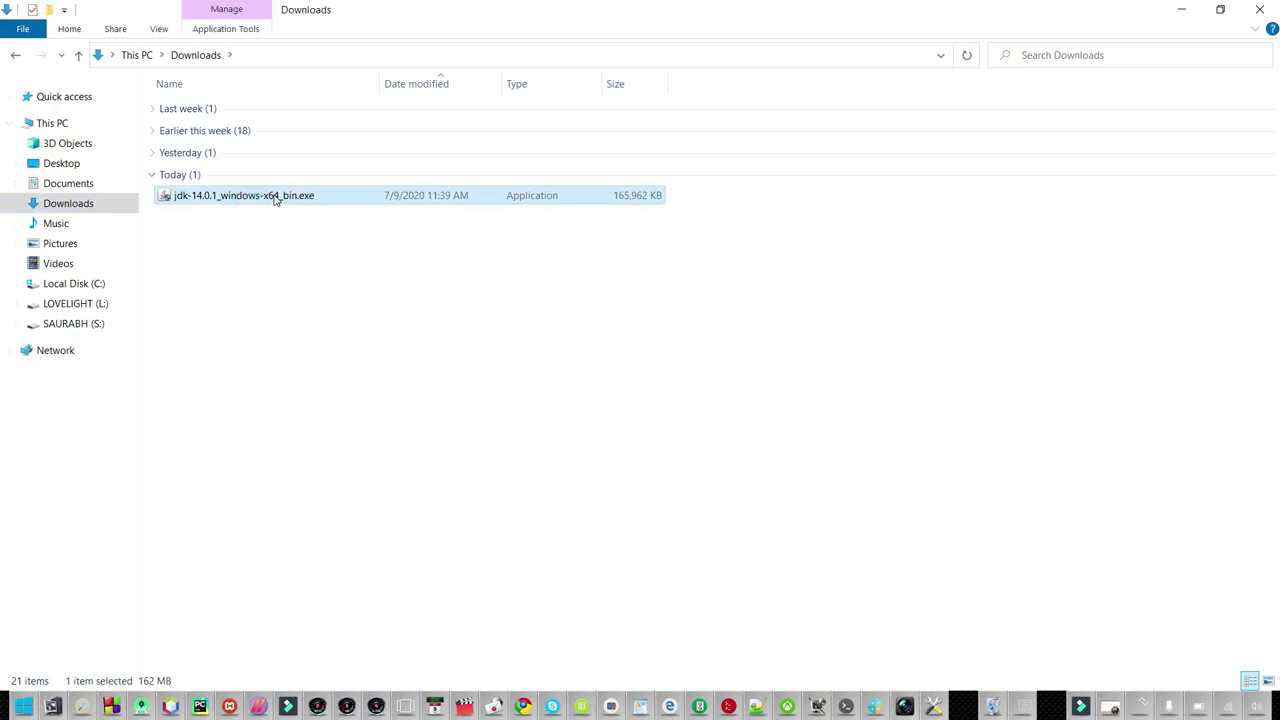
# - Run the JDK 14.0.1 installer, install it to C:\Program Files\Java\jdk-14.0.1\ and close the setup wizard
pyautogui.doubleClick(275, 197)
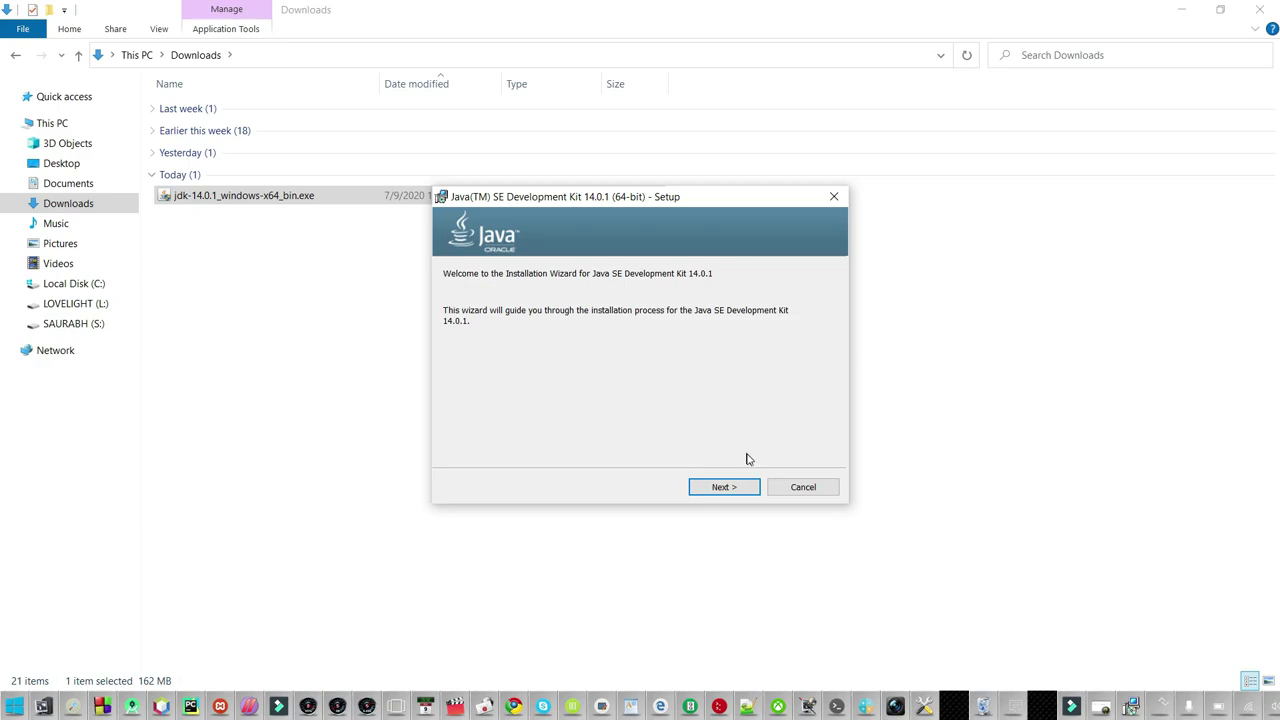
pyautogui.click(724, 488)
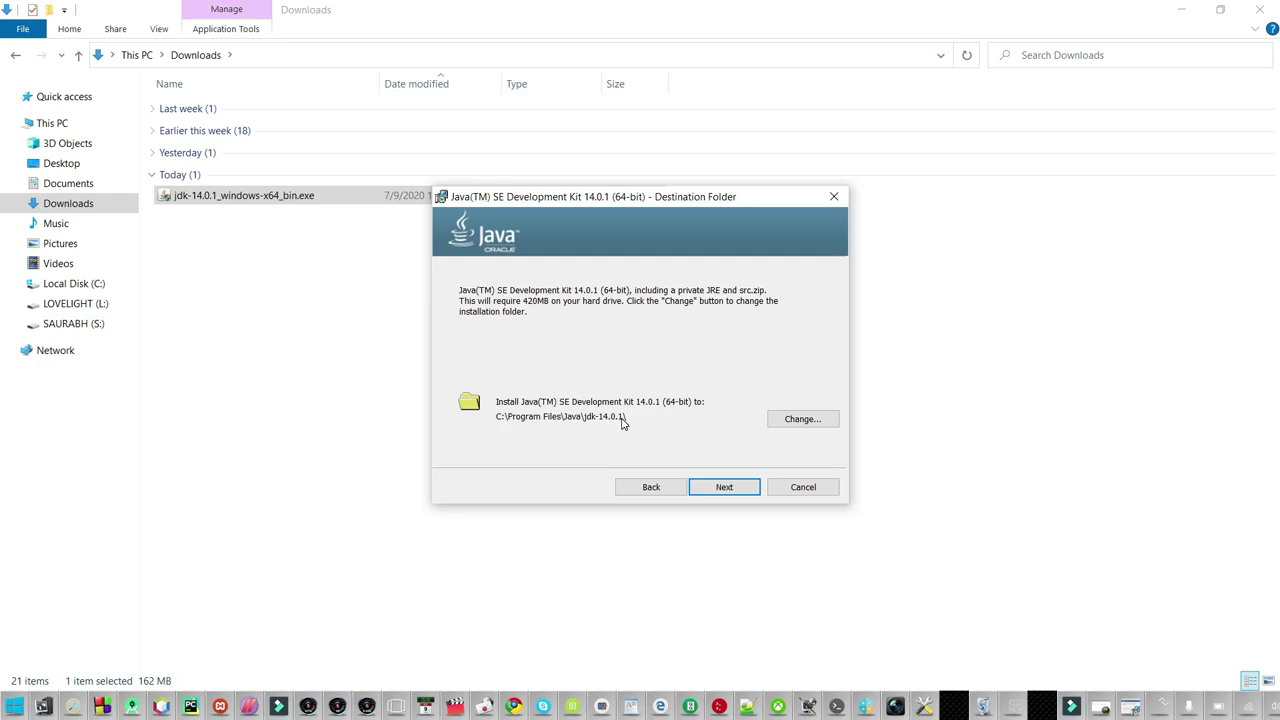
pyautogui.click(738, 490)
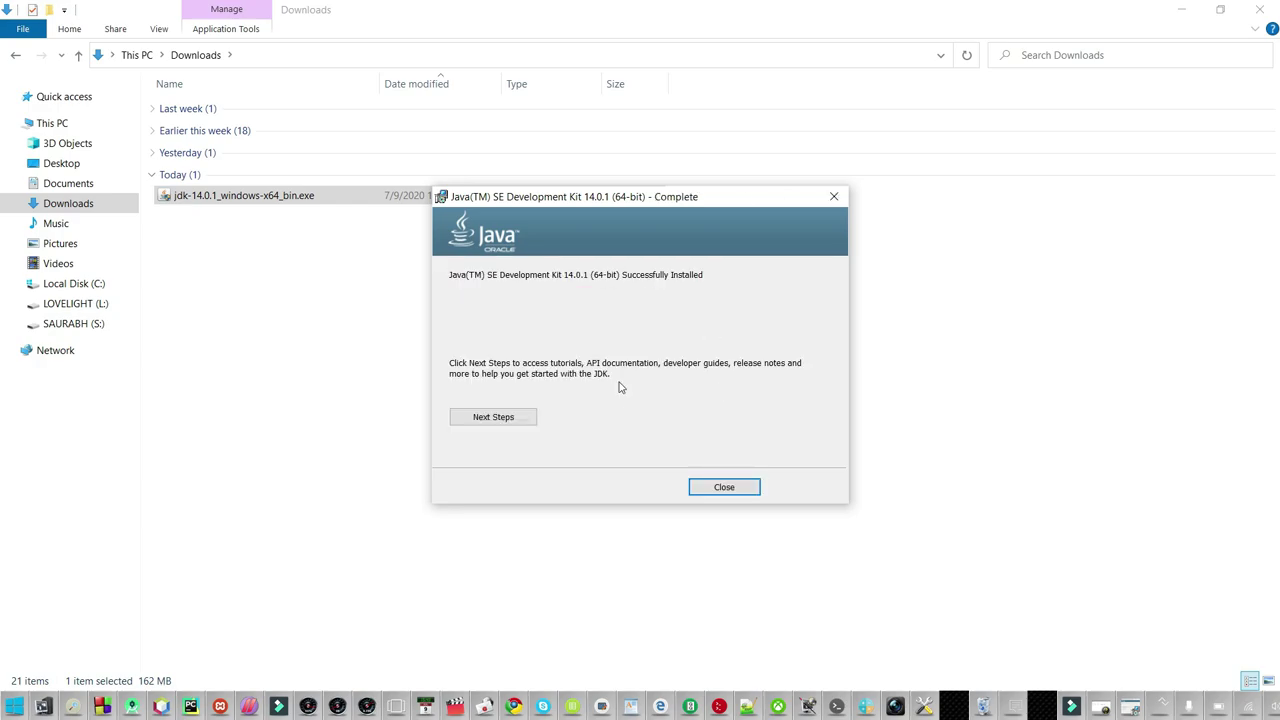
pyautogui.click(724, 490)
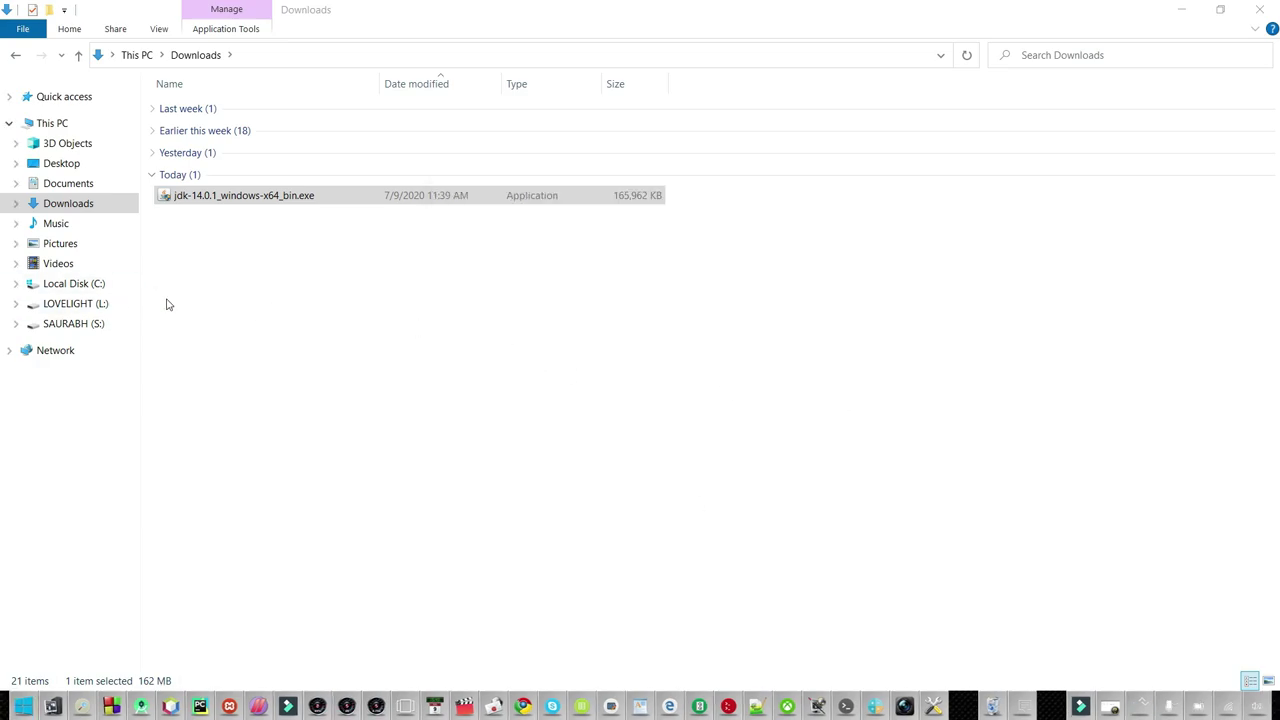
# - Browse to the installed JDK's bin folder at C:\Program Files\Java\jdk-14.0.1\bin
pyautogui.click(88, 287)
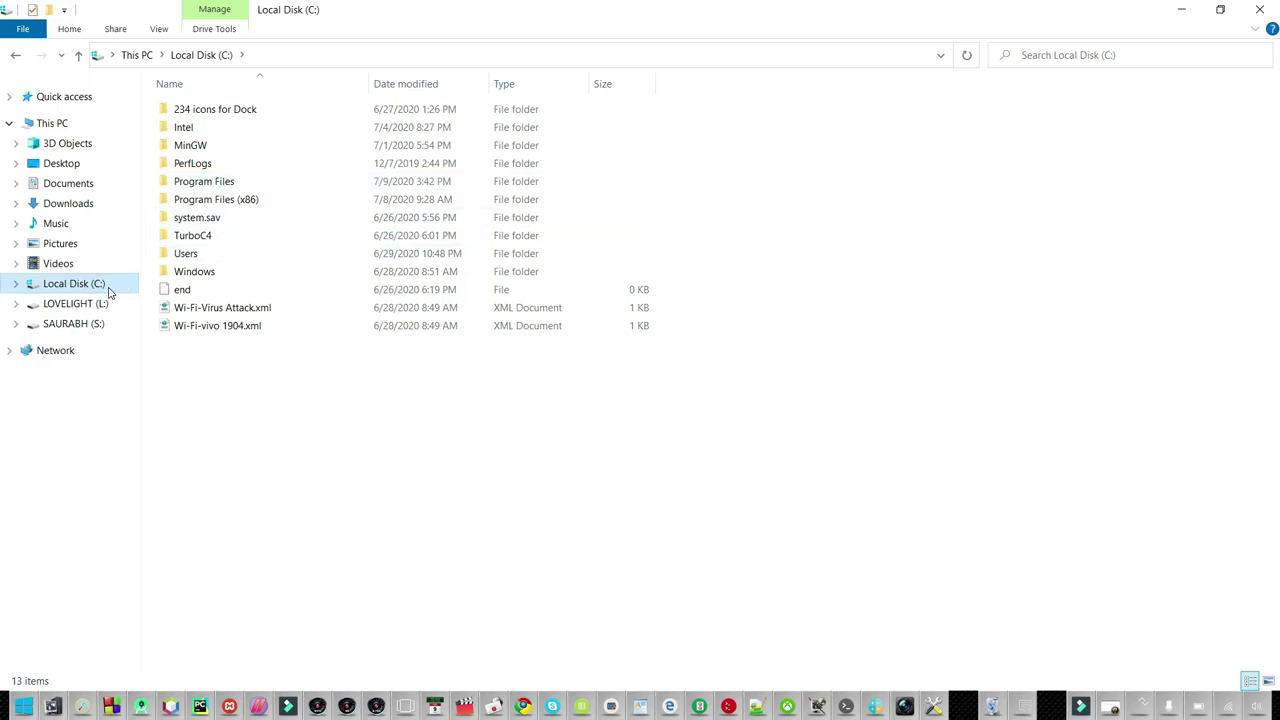
pyautogui.click(243, 184)
pyautogui.doubleClick(243, 184)
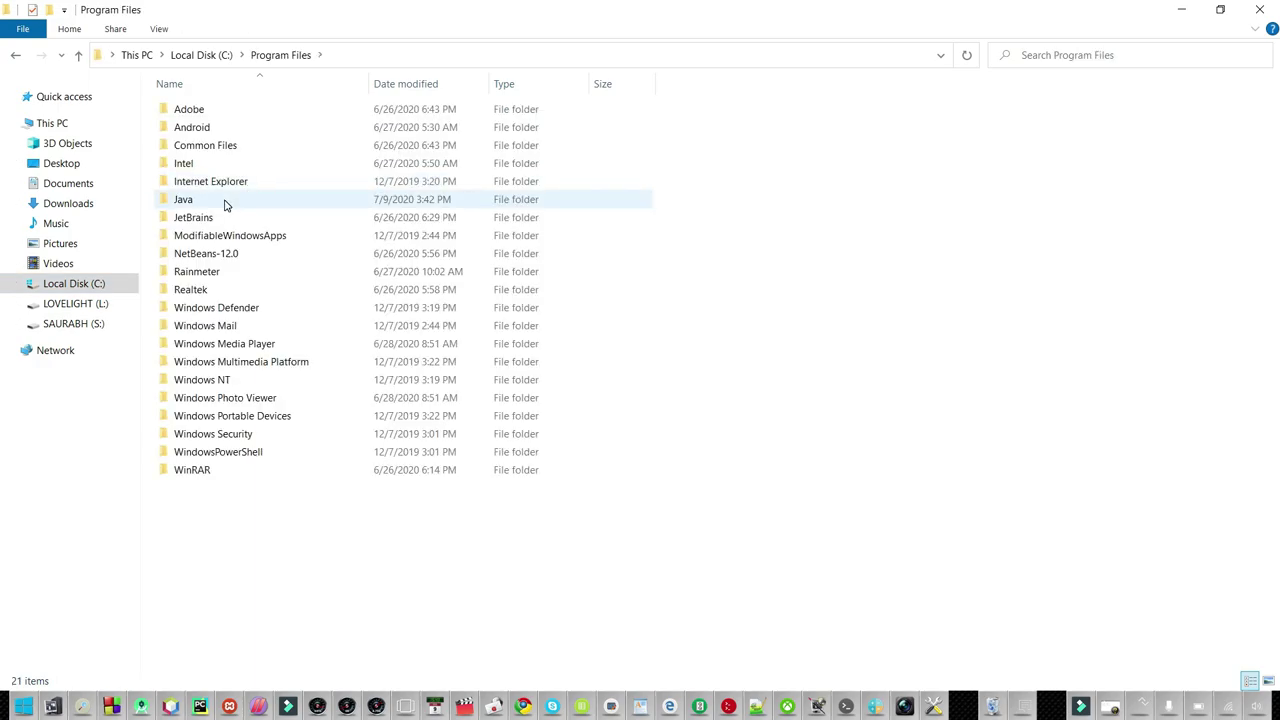
pyautogui.click(225, 203)
pyautogui.doubleClick(225, 203)
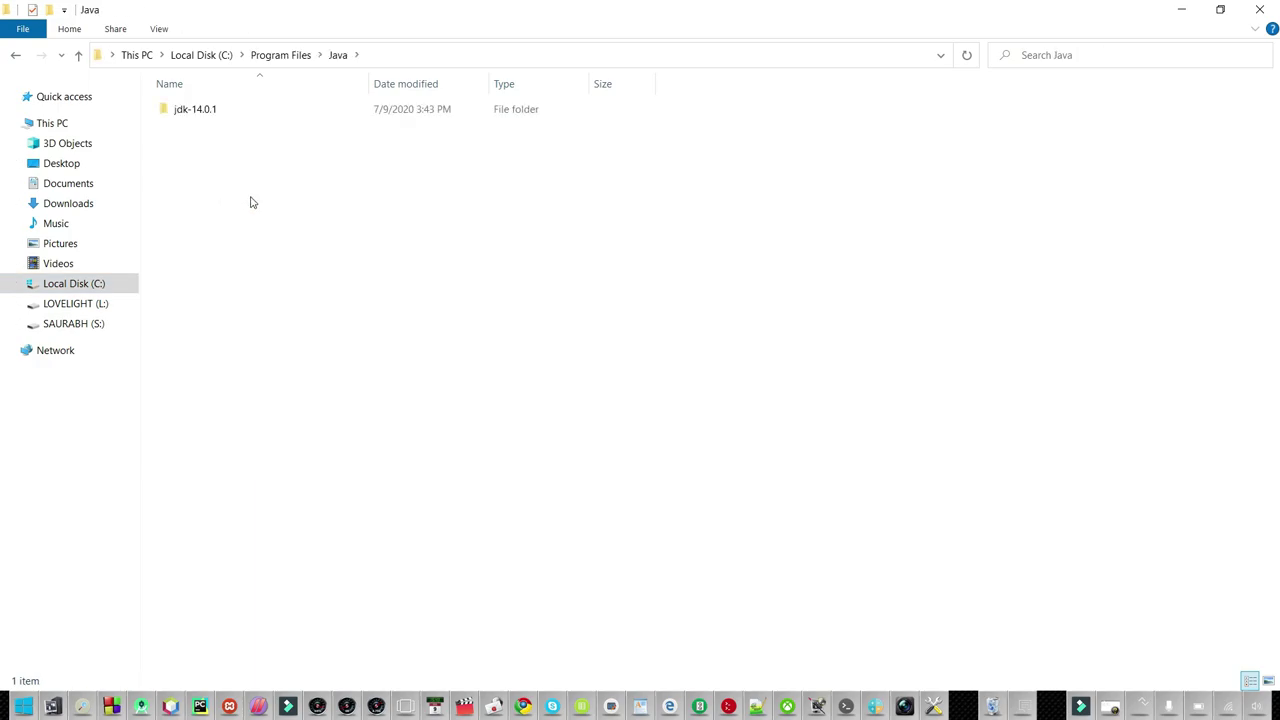
pyautogui.click(236, 116)
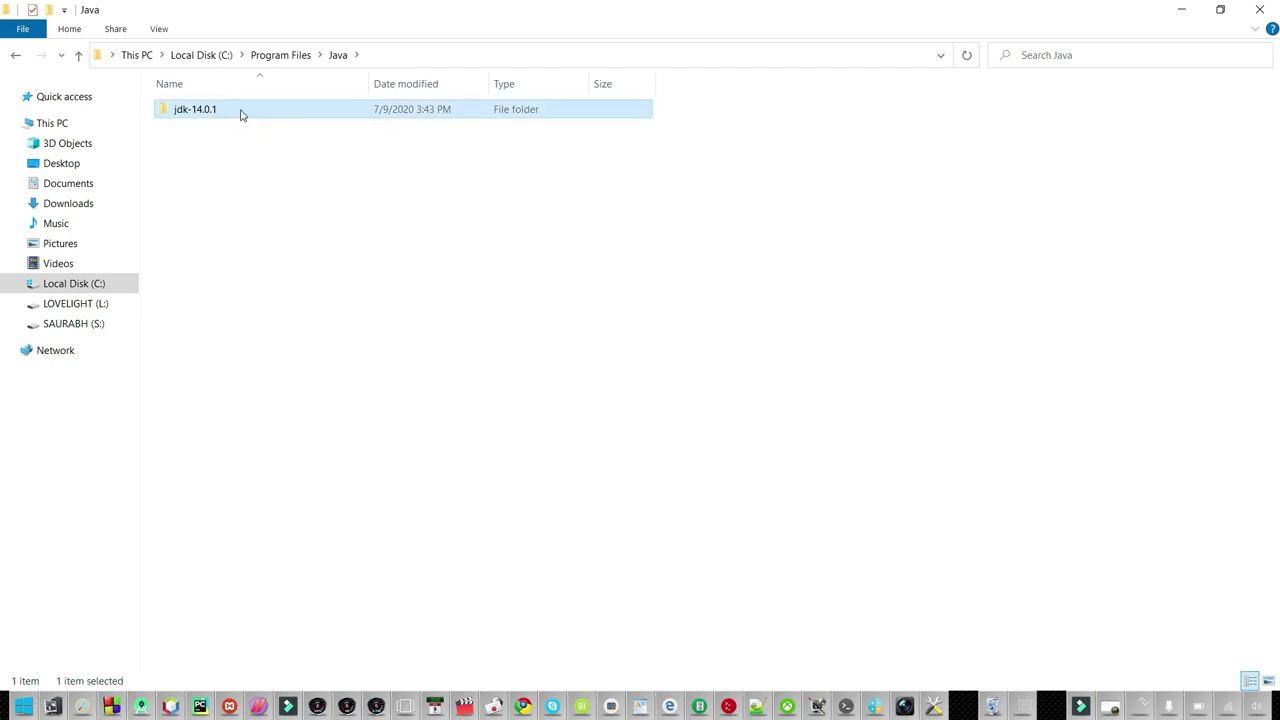
pyautogui.doubleClick(243, 110)
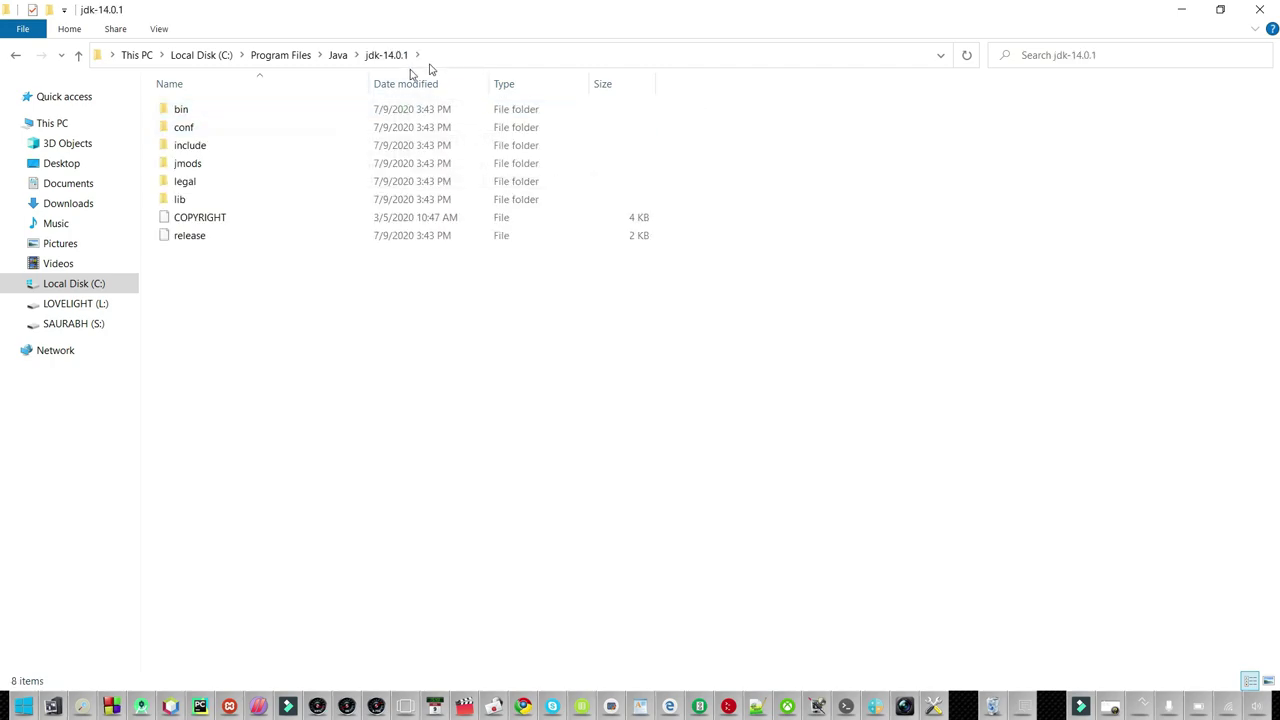
pyautogui.click(257, 114)
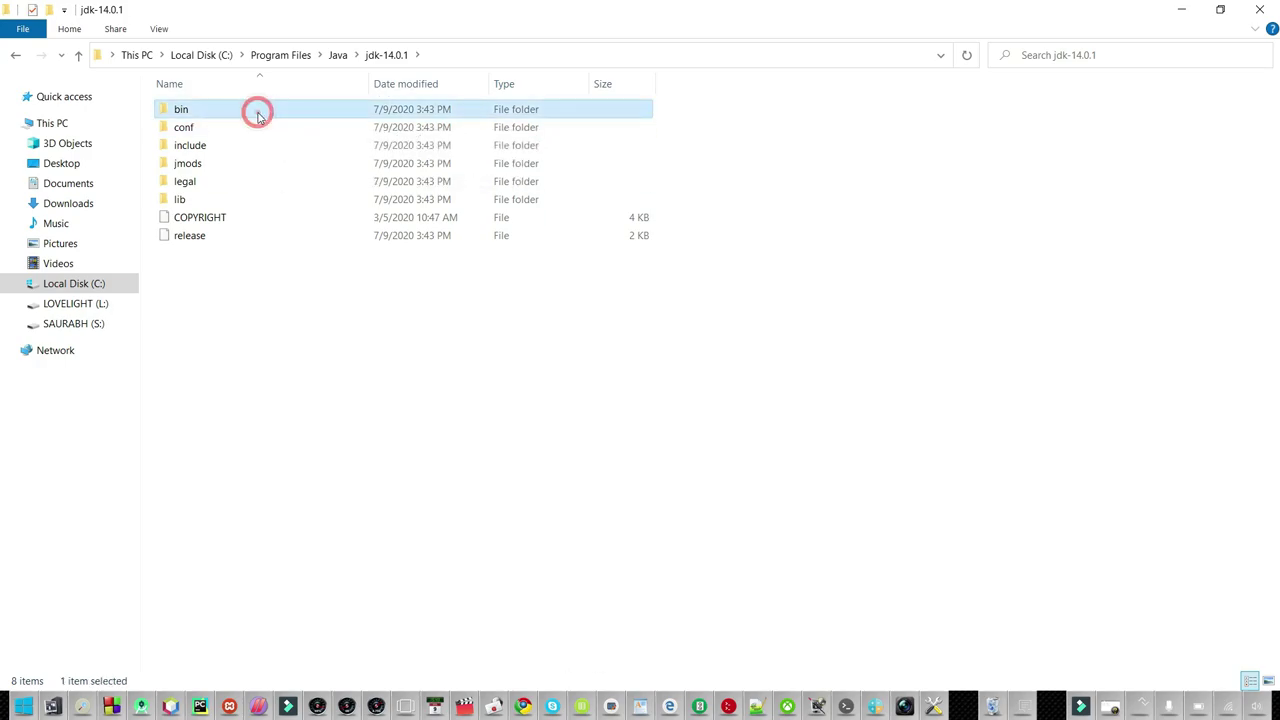
pyautogui.doubleClick(257, 117)
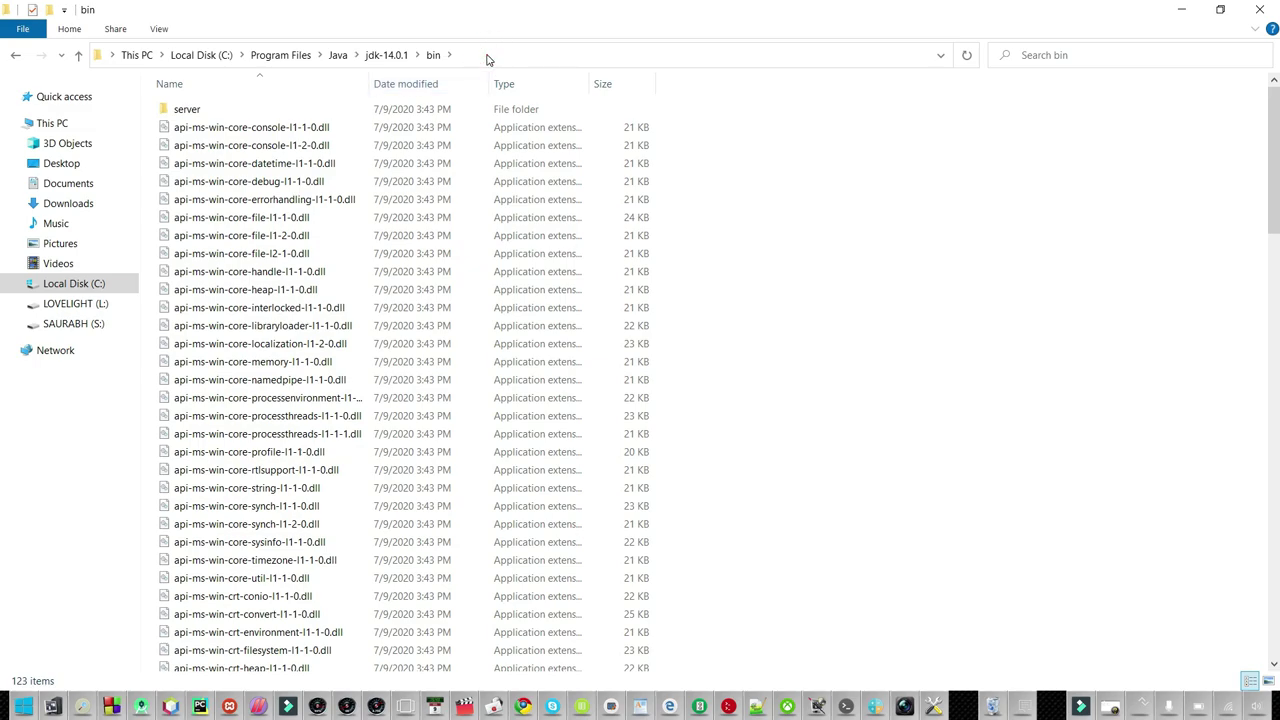
# - Copy the full path of the JDK bin folder, C:\Program Files\Java\jdk-14.0.1\bin
pyautogui.click(486, 56)
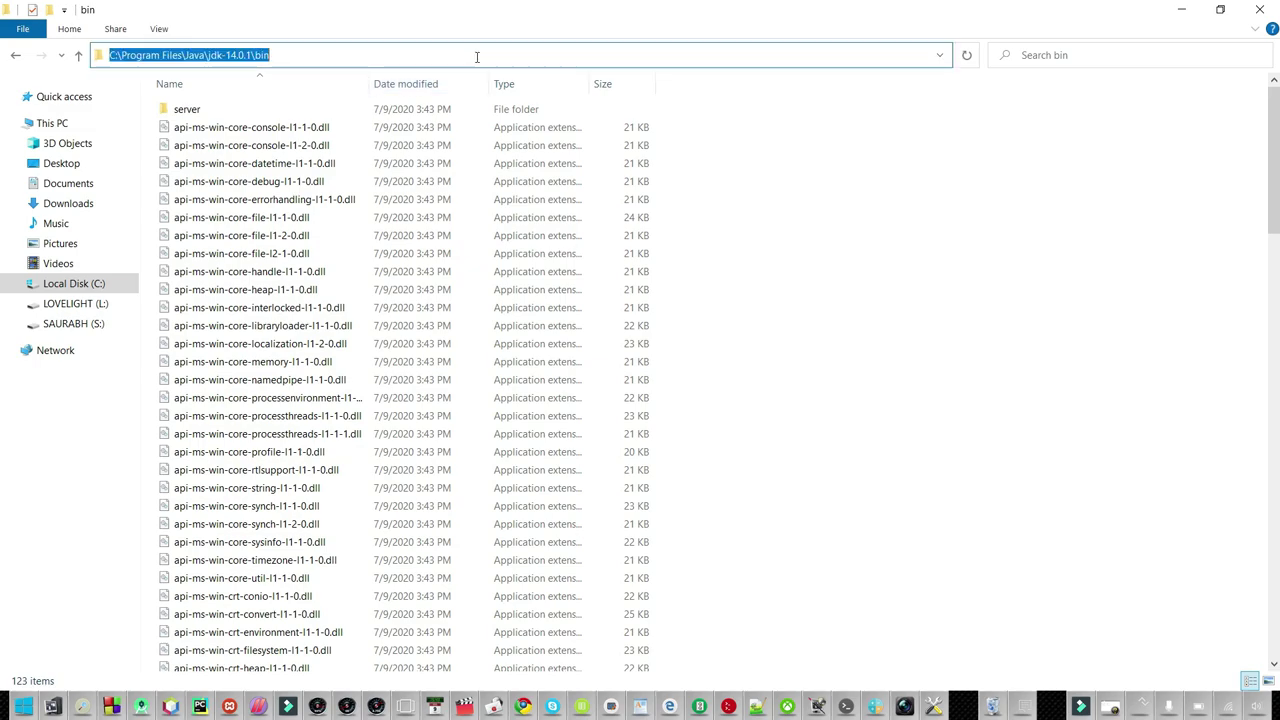
pyautogui.rightClick(200, 55)
pyautogui.click(237, 102)
# - Search Windows Settings for "envir", choose Edit the system environment variables and open the Environment Variables dialog
pyautogui.click(33, 700)
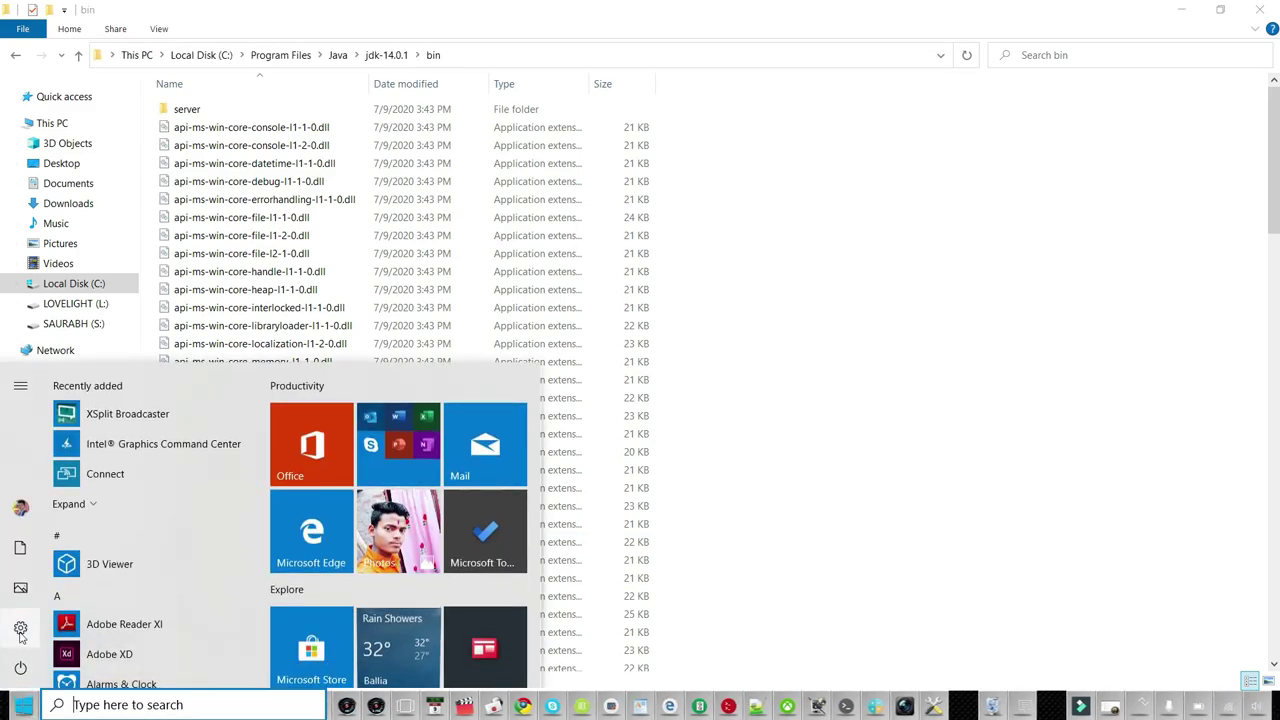
pyautogui.moveTo(20, 630)
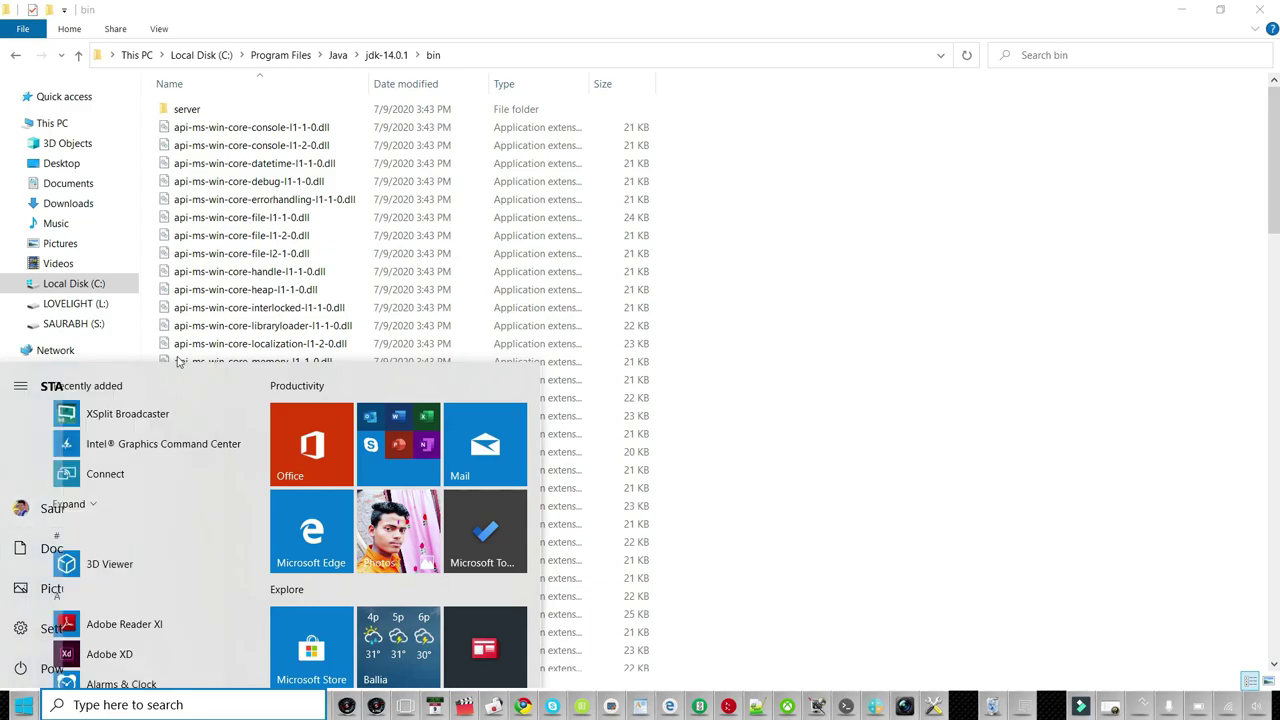
pyautogui.press('super+i')
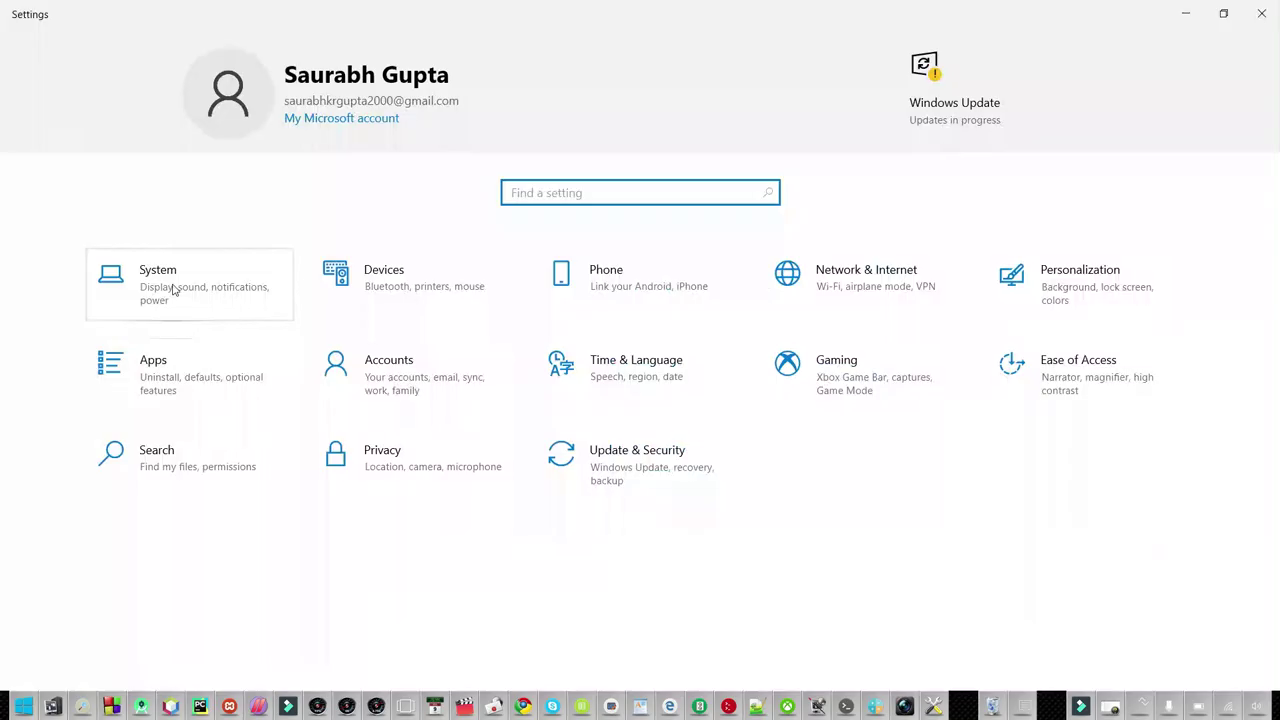
pyautogui.click(173, 289)
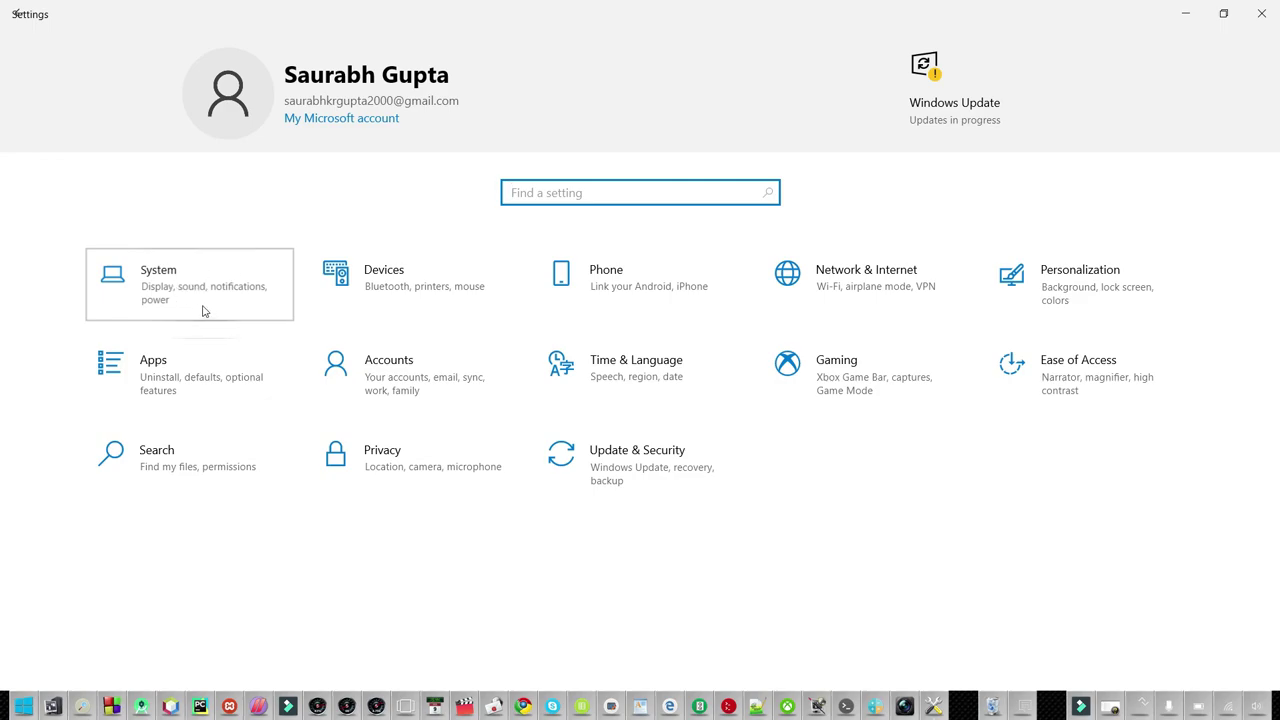
pyautogui.click(203, 311)
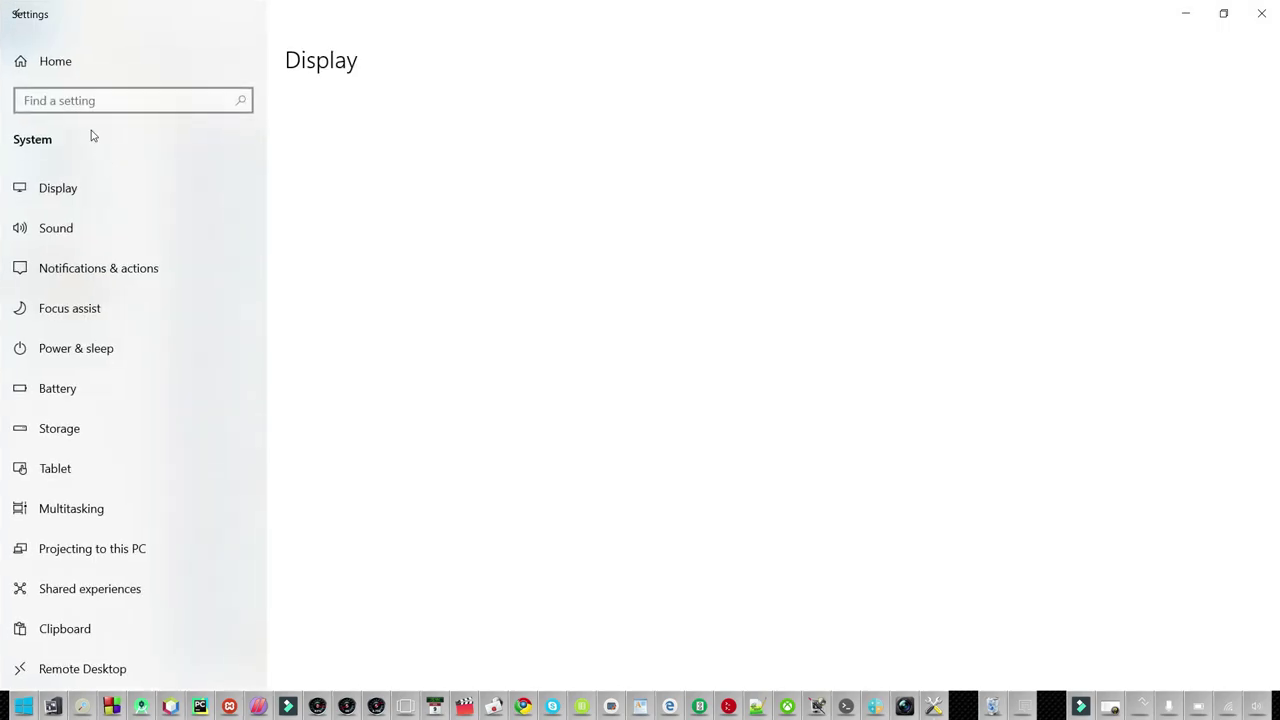
pyautogui.click(115, 100)
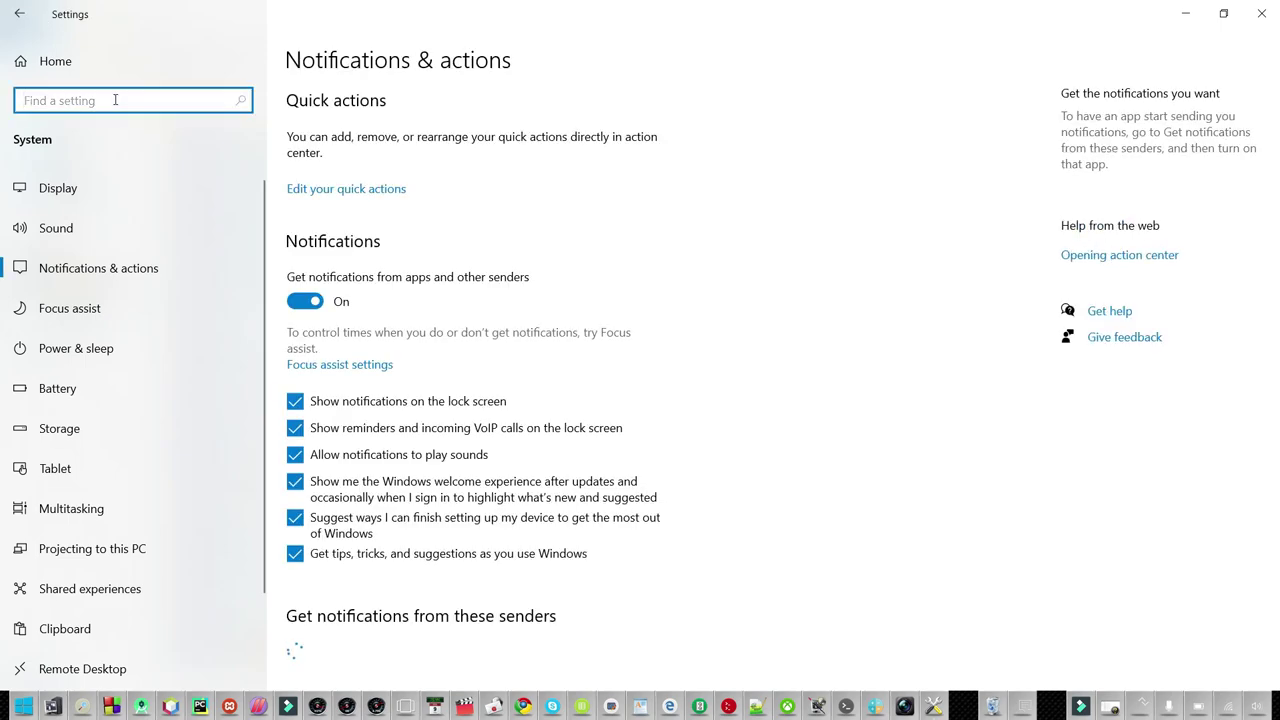
pyautogui.write('envir')
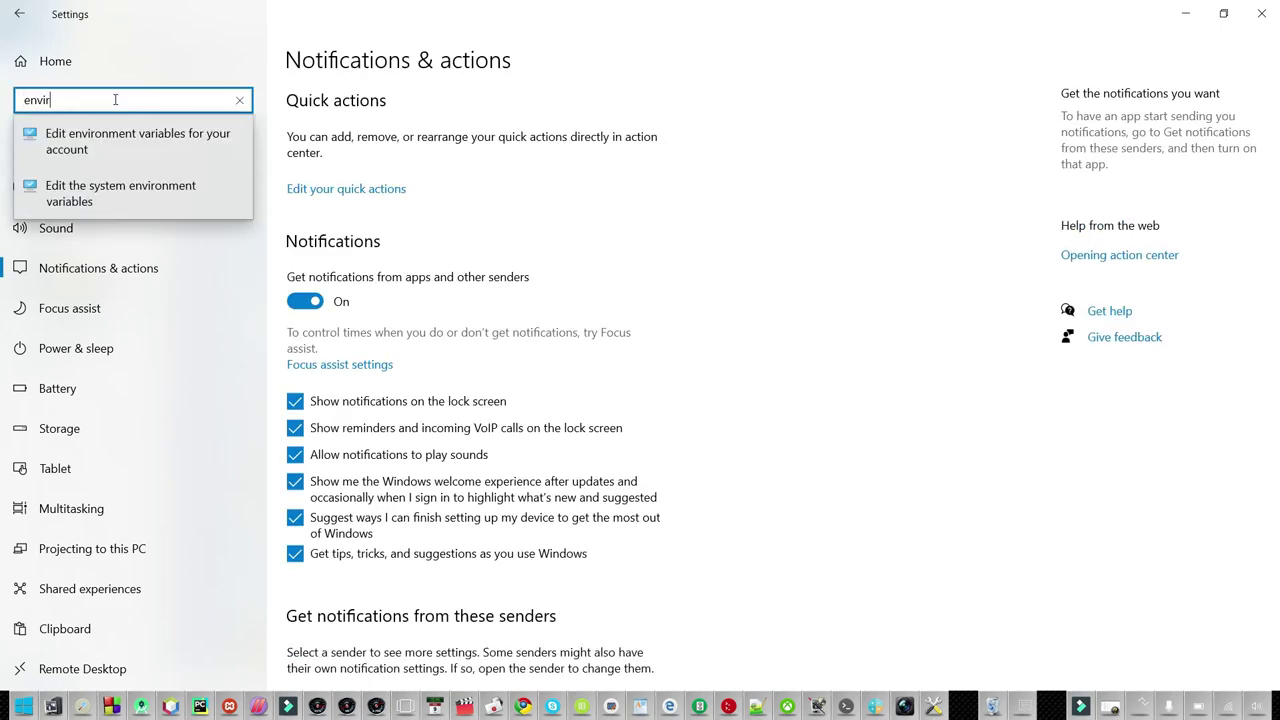
pyautogui.click(132, 193)
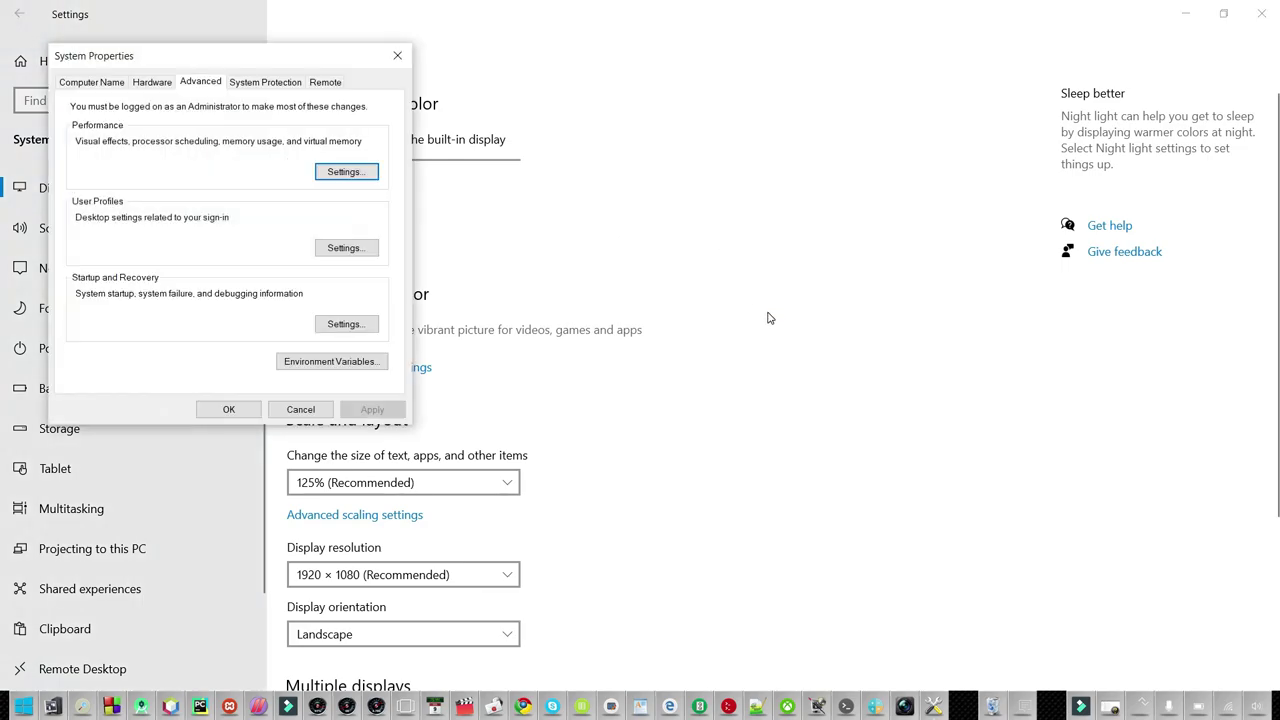
pyautogui.moveTo(172, 61); pyautogui.dragTo(573, 105)
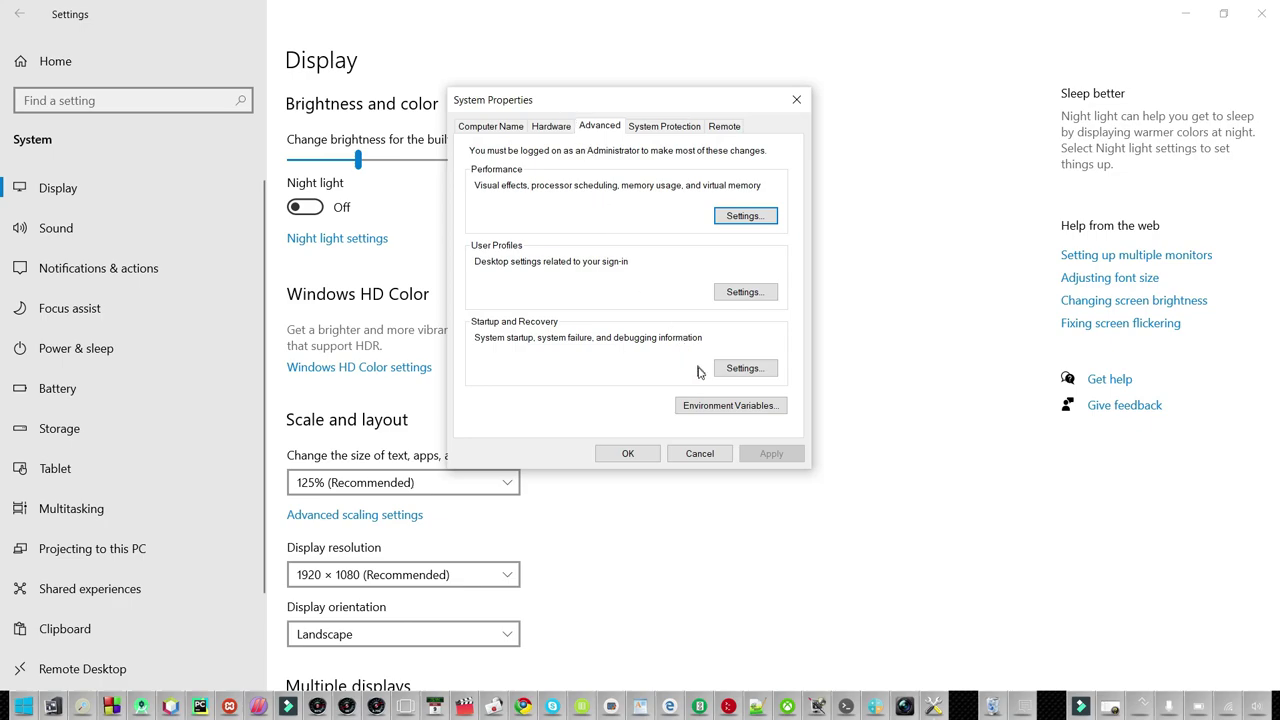
pyautogui.click(747, 406)
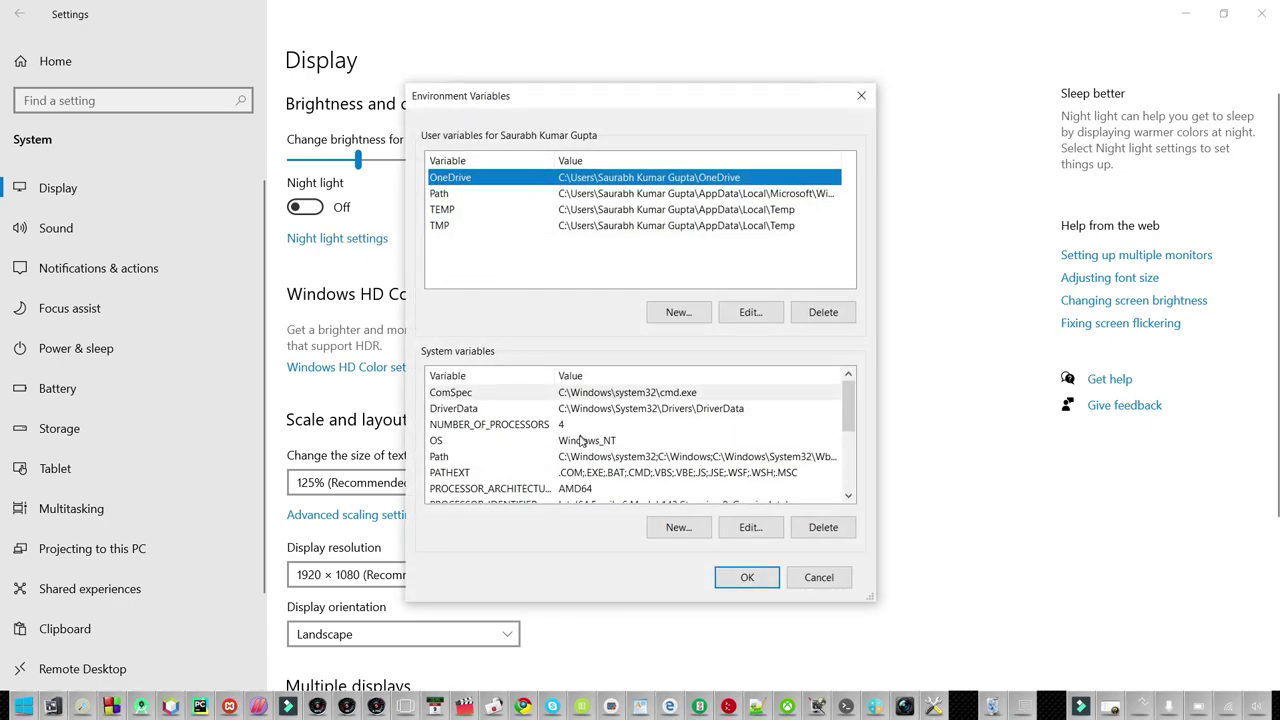
# - Add the copied path C:\Program Files\Java\jdk-14.0.1\bin as a new entry in the system Path variable and confirm the edit
pyautogui.scroll(-1, 580, 442)
pyautogui.scroll(-1, 607, 444)
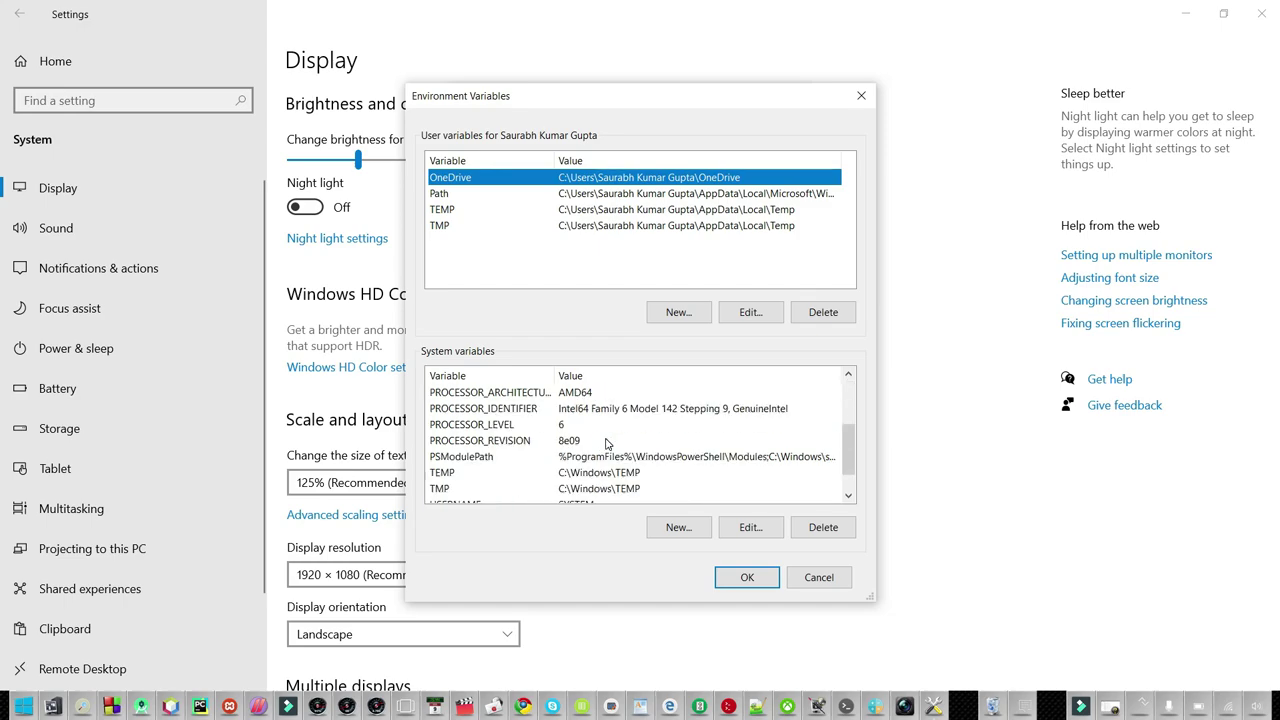
pyautogui.scroll(-1, 607, 444)
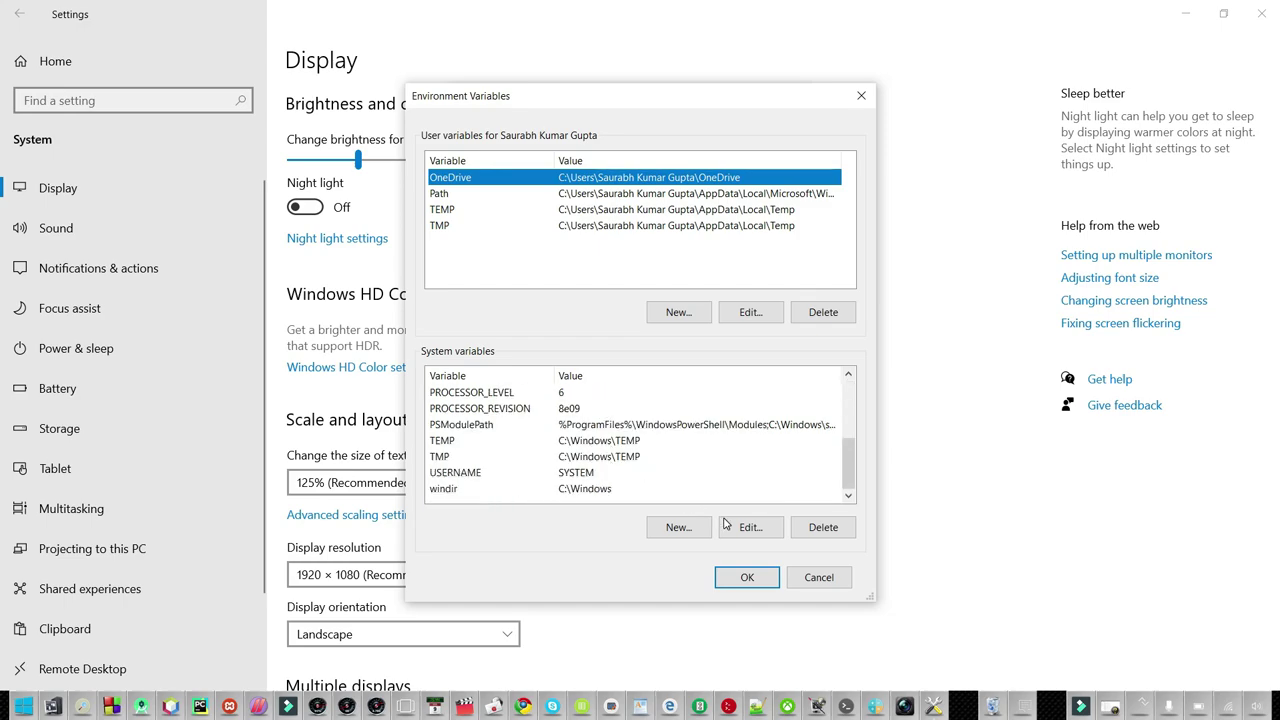
pyautogui.scroll(3, 600, 450)
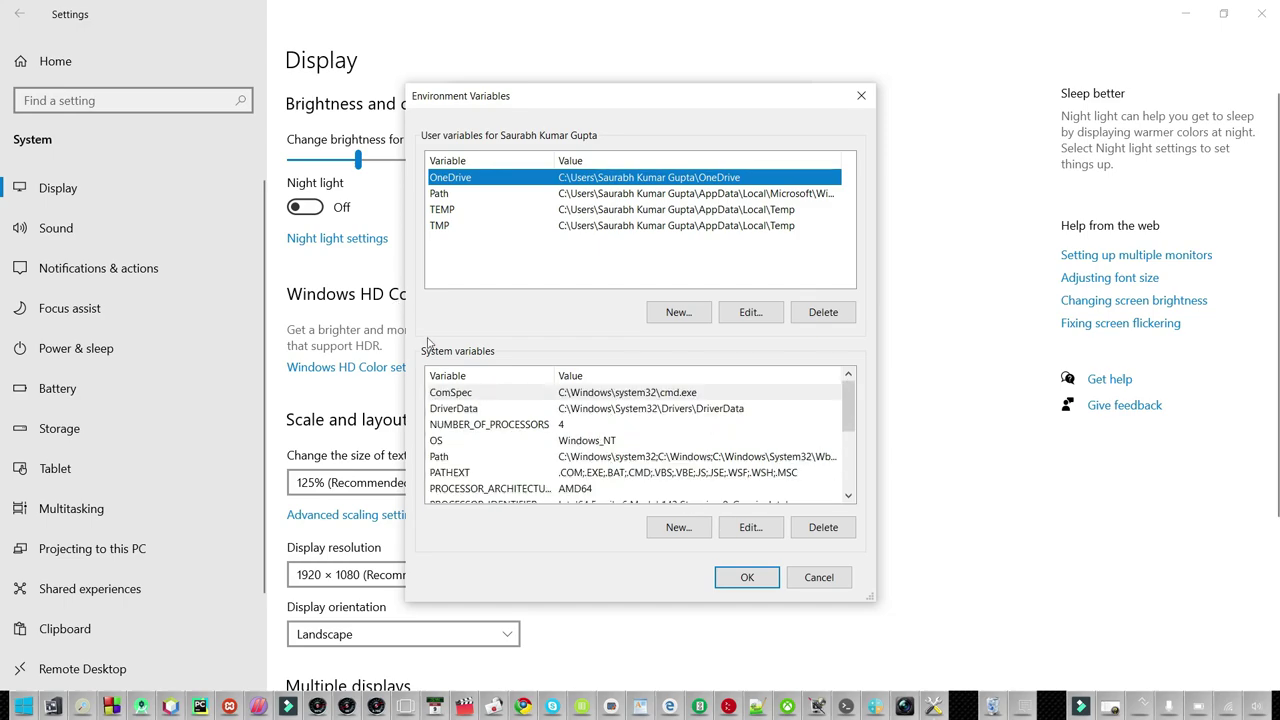
pyautogui.click(455, 459)
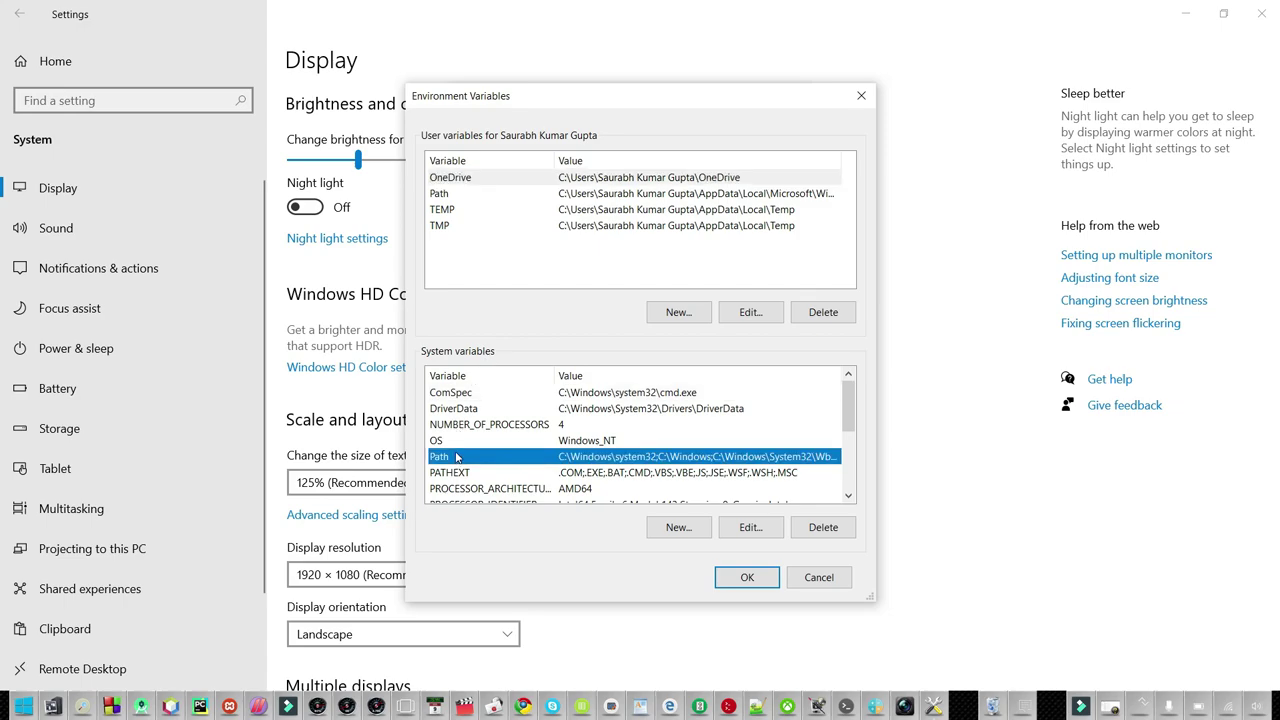
pyautogui.click(742, 531)
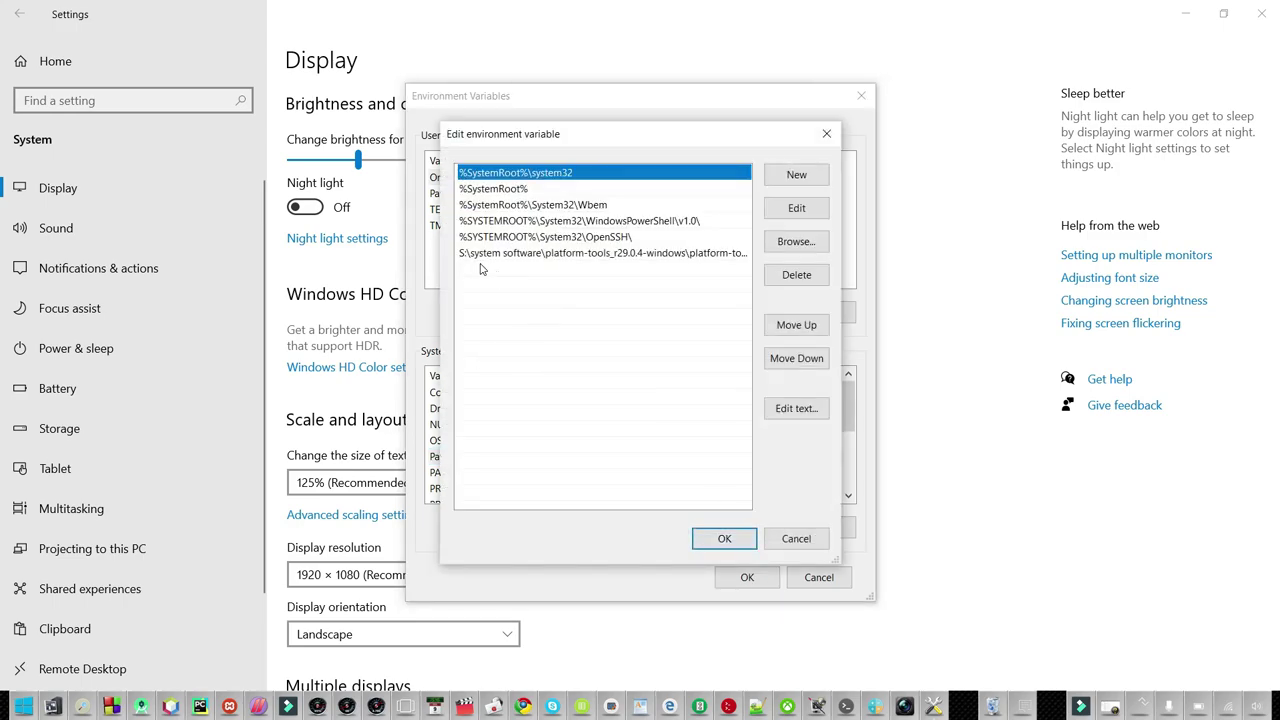
pyautogui.click(795, 177)
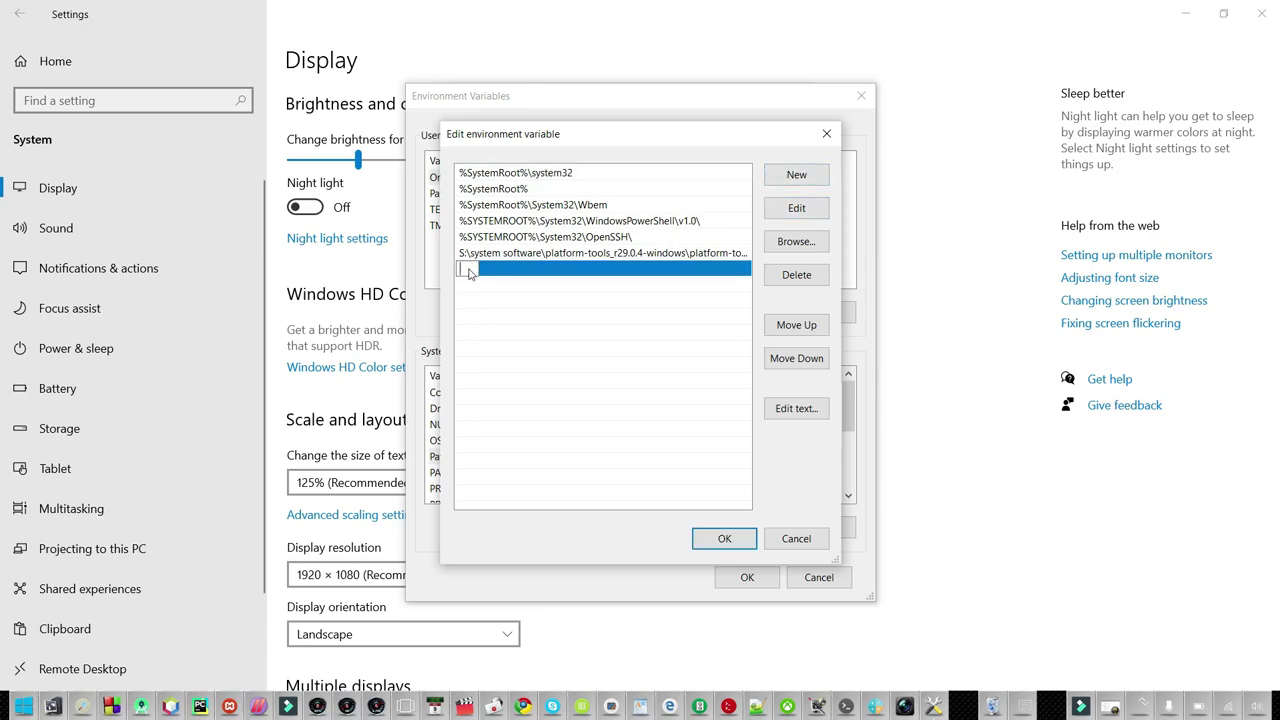
pyautogui.rightClick(469, 269)
pyautogui.click(500, 331)
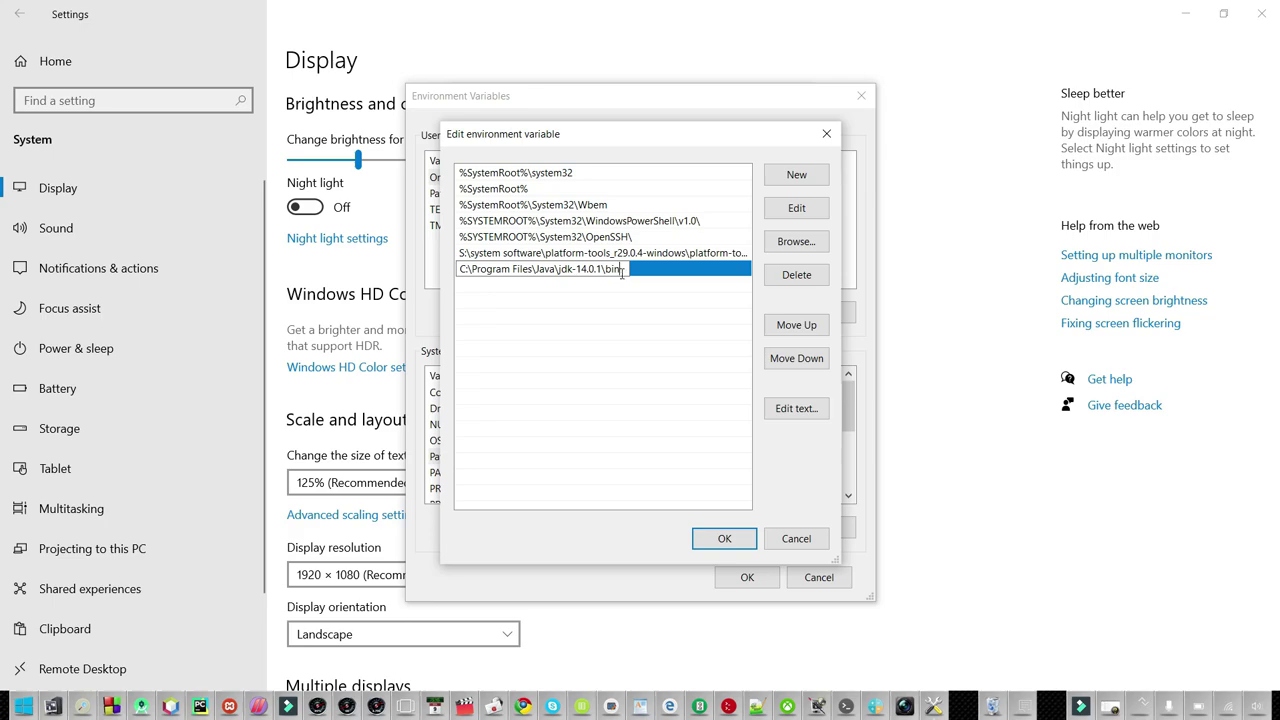
pyautogui.press('Return')
pyautogui.click(724, 538)
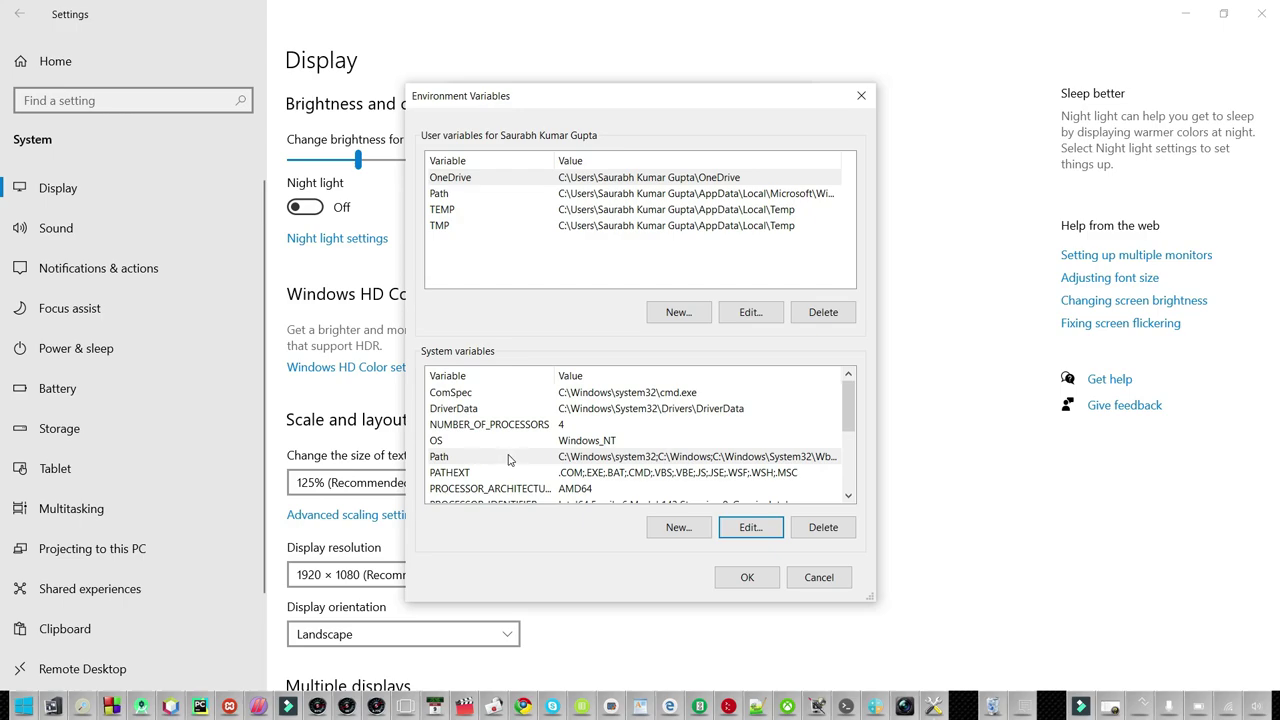
# - Create a system variable named JAVA_HOME with the value C:\Program Files\Java\jdk-14.0.1, leaving out the bin folder
pyautogui.click(679, 527)
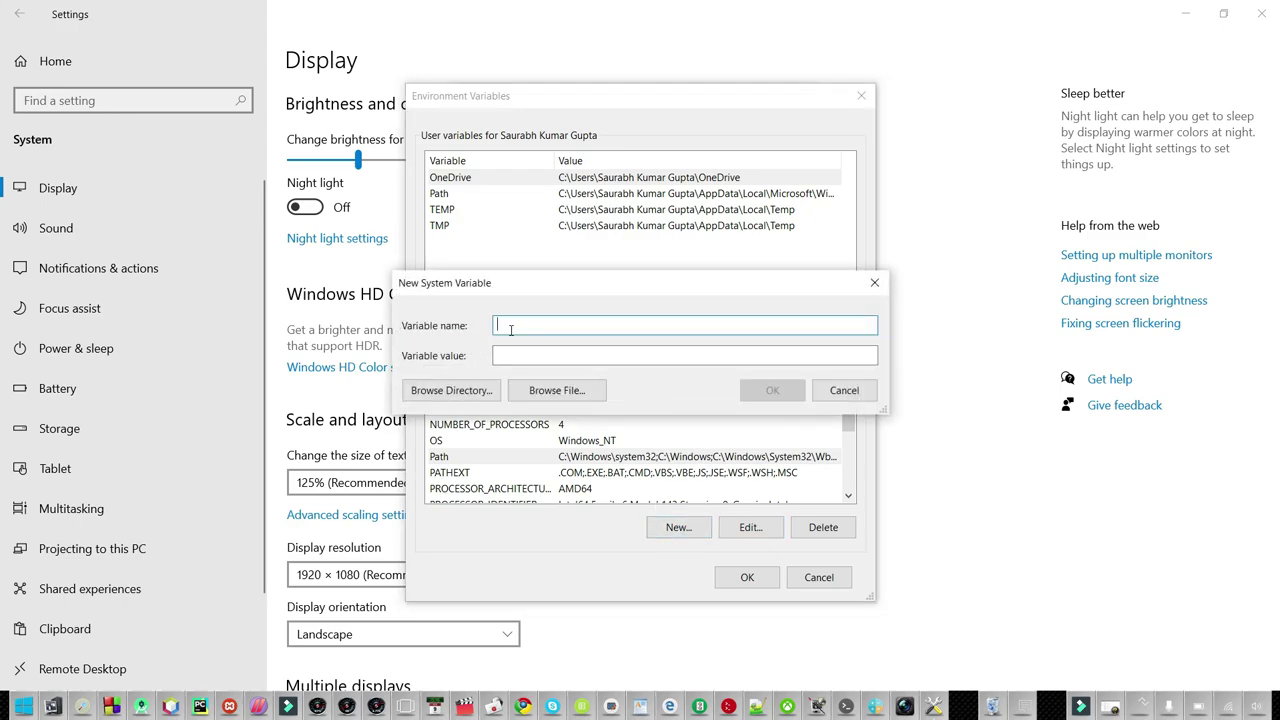
pyautogui.write('JAVA_HOME')
pyautogui.click(508, 358)
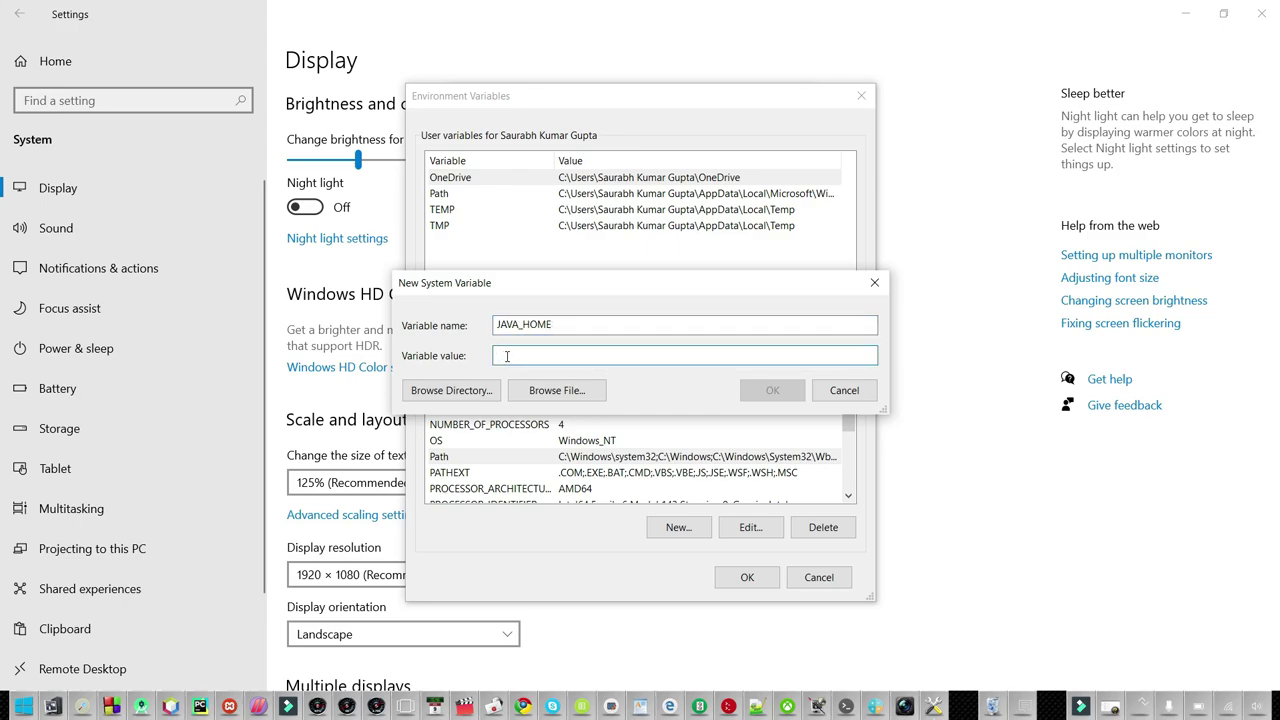
pyautogui.rightClick(507, 356)
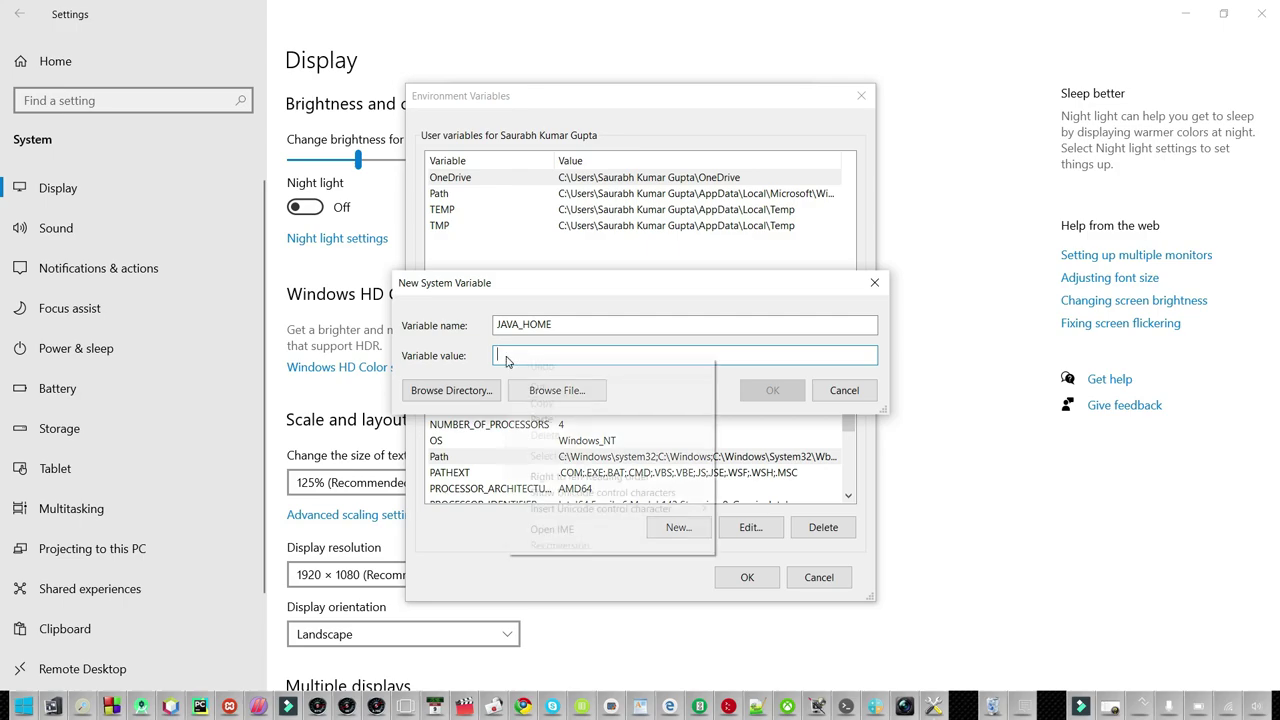
pyautogui.click(540, 420)
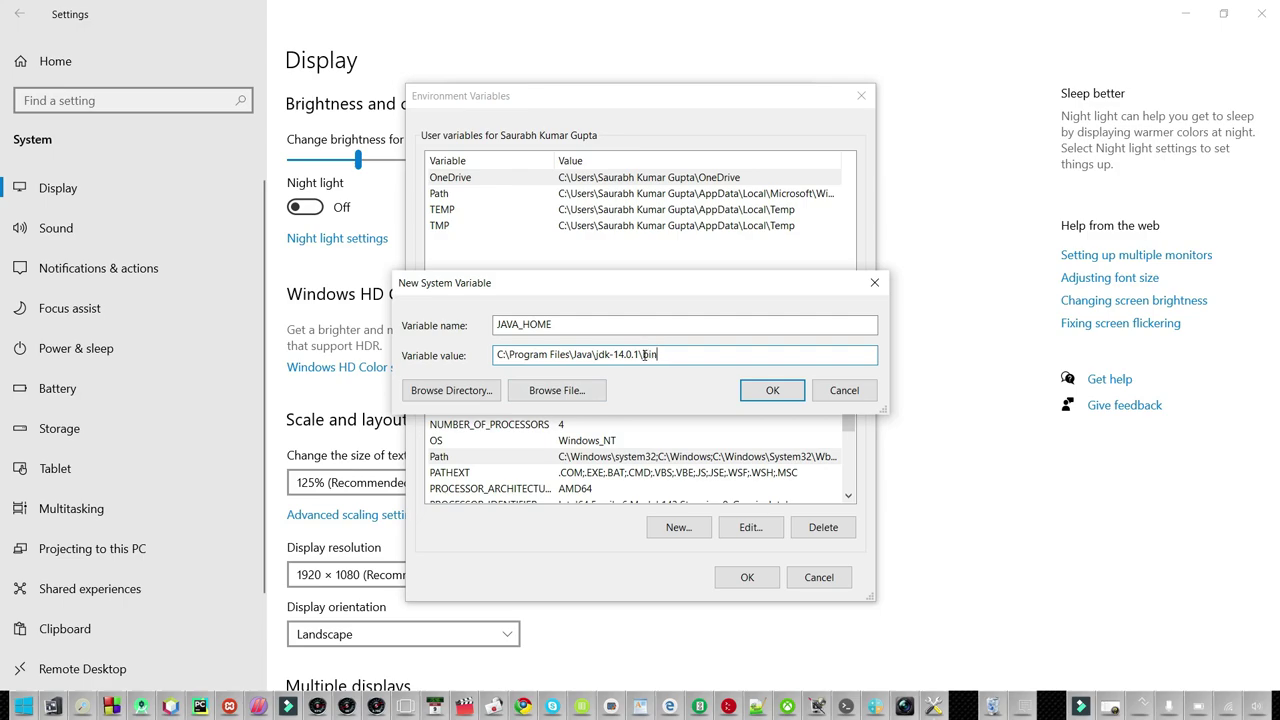
pyautogui.moveTo(640, 354); pyautogui.dragTo(668, 350)
pyautogui.press('BackSpace')
pyautogui.click(764, 398)
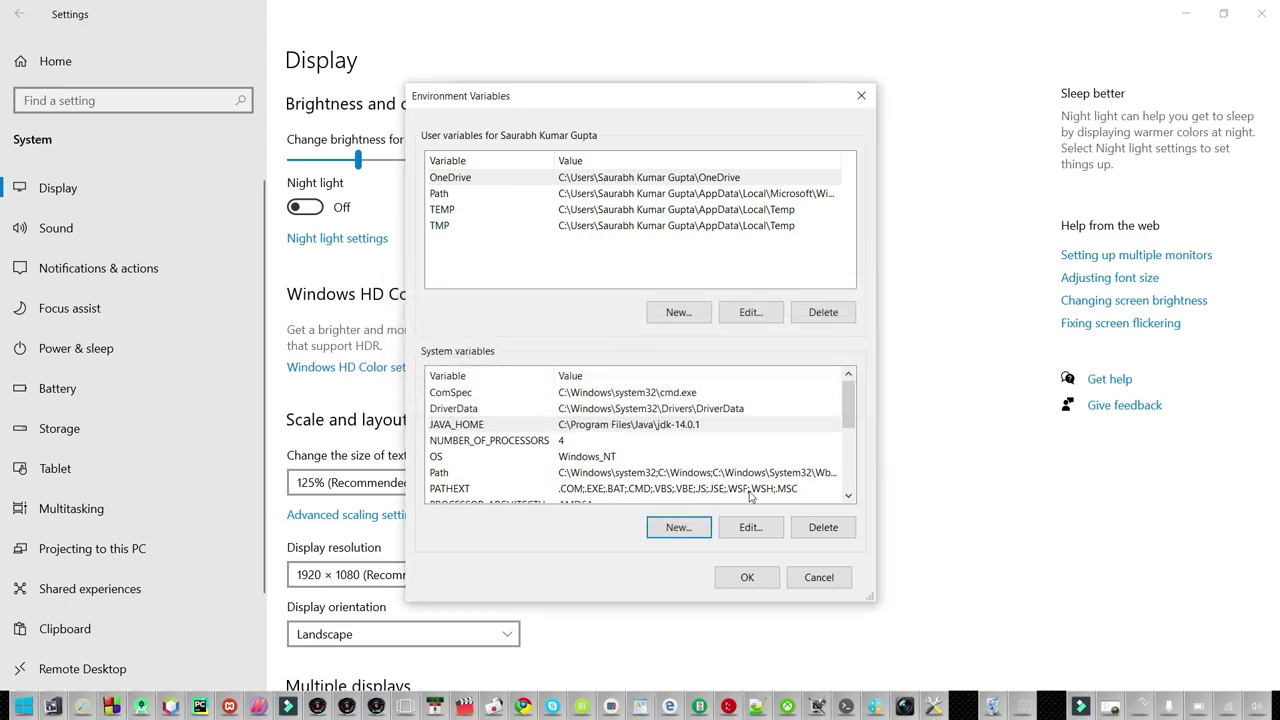
# - Confirm the environment variable and system property changes, and close the Settings and File Explorer windows
pyautogui.click(758, 578)
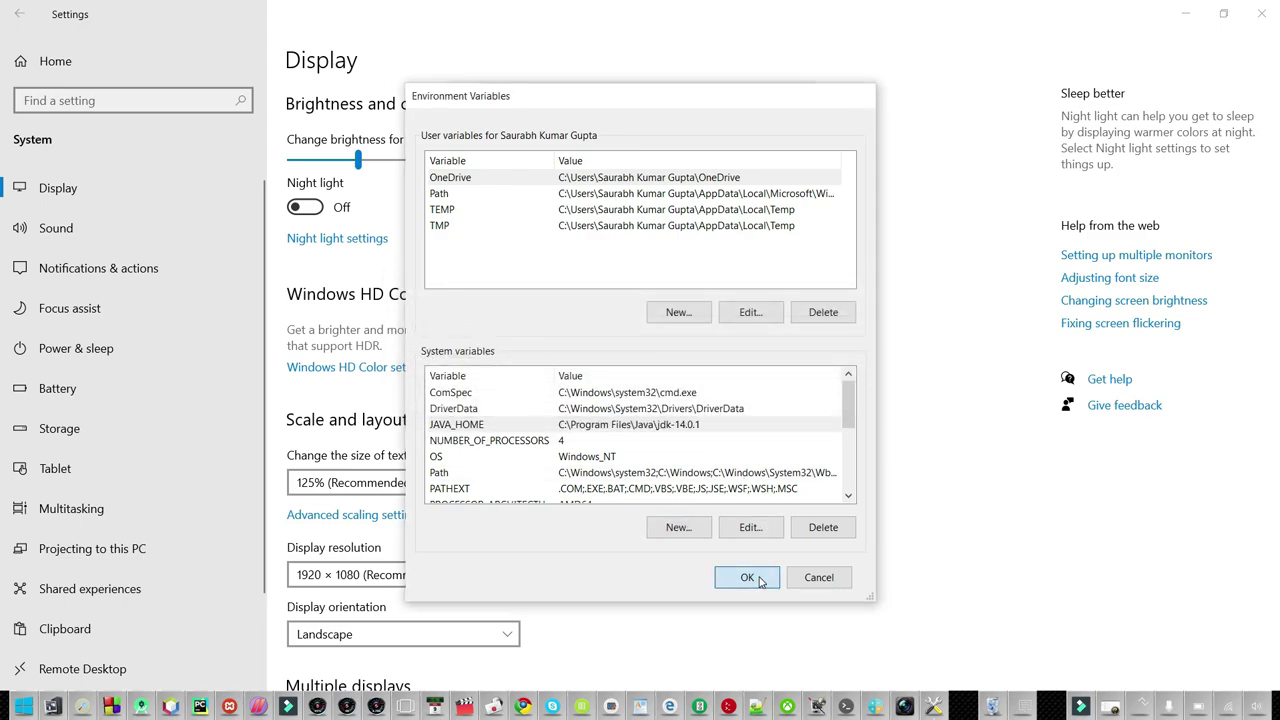
pyautogui.click(640, 456)
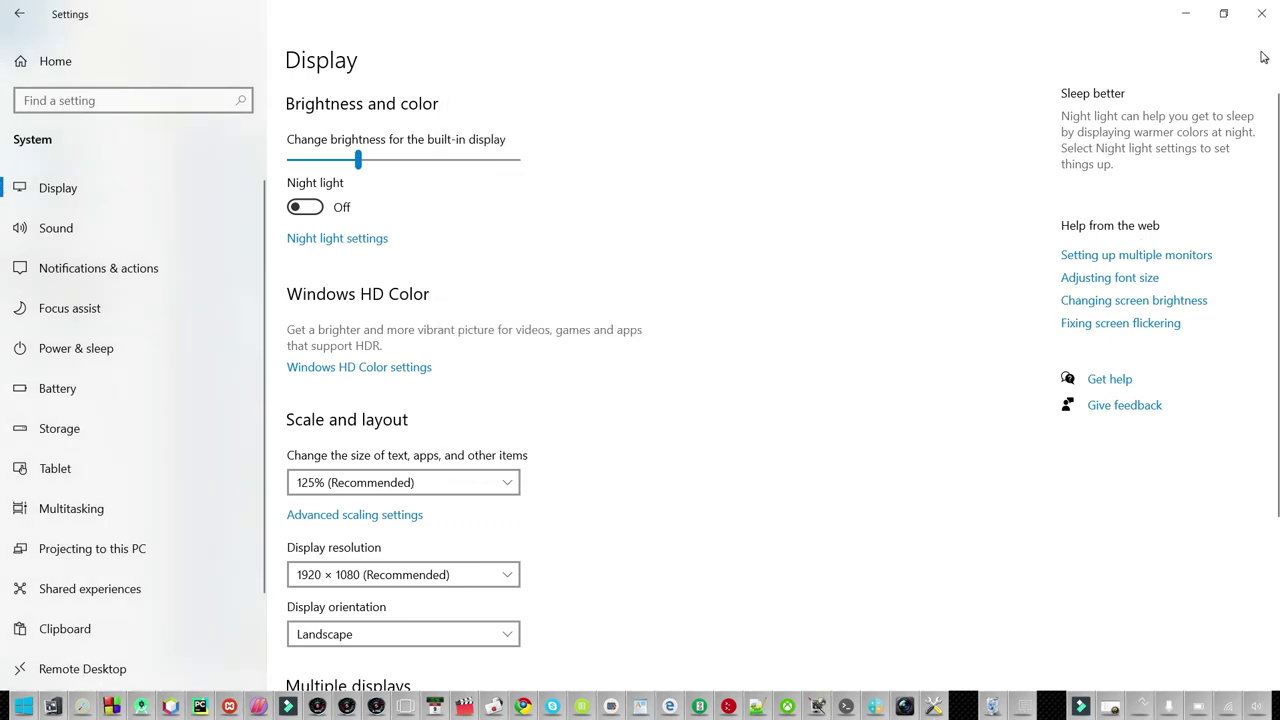
pyautogui.click(1262, 14)
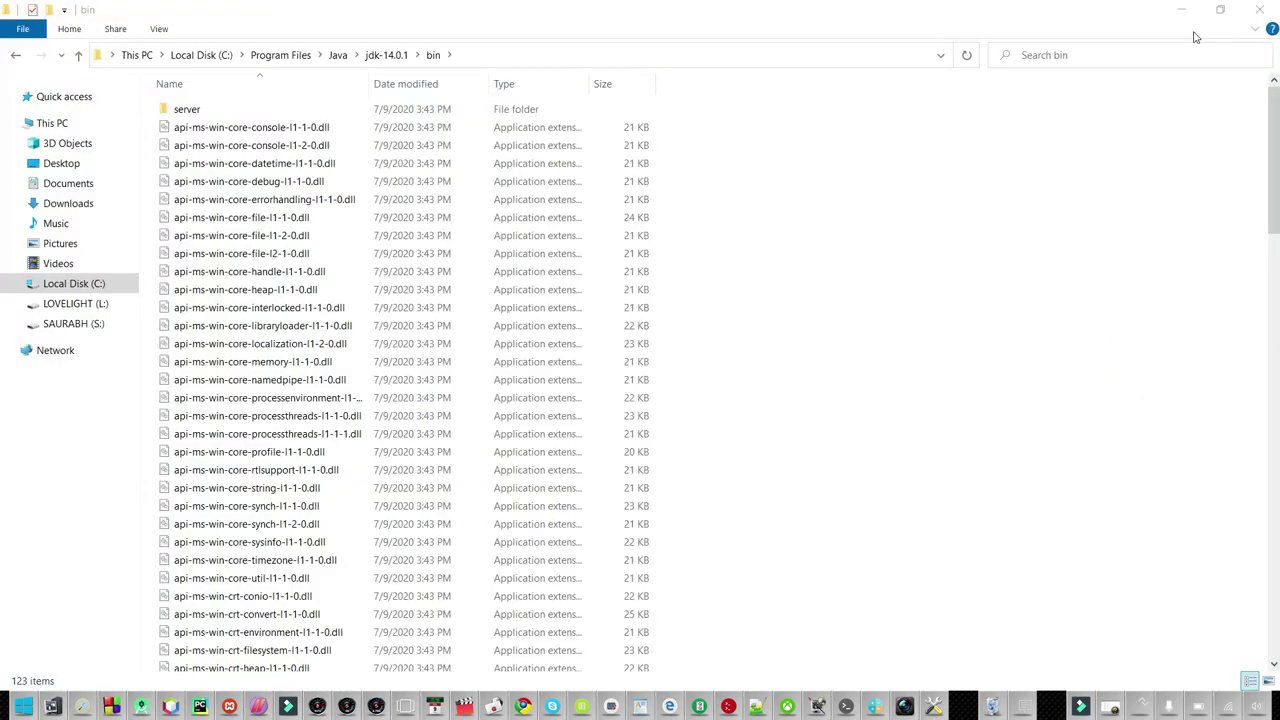
pyautogui.click(1262, 14)
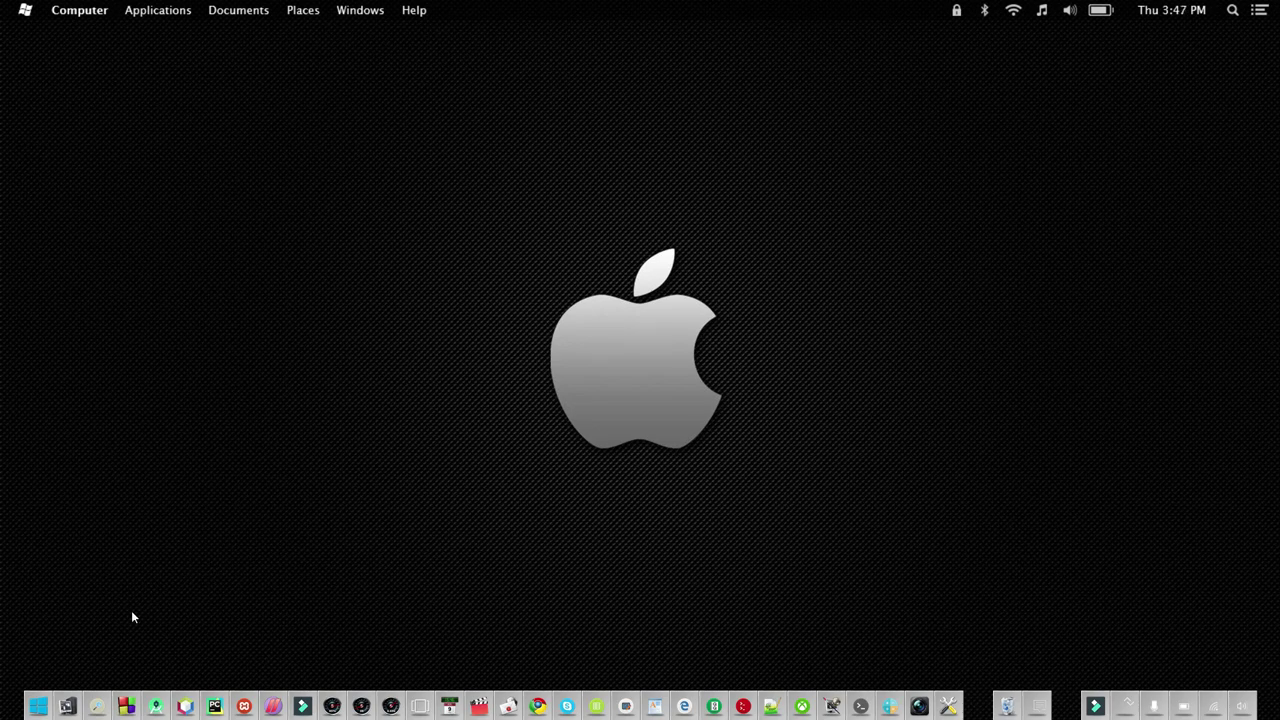
# - Search Windows for "cmd" and open Command Prompt
pyautogui.click(38, 706)
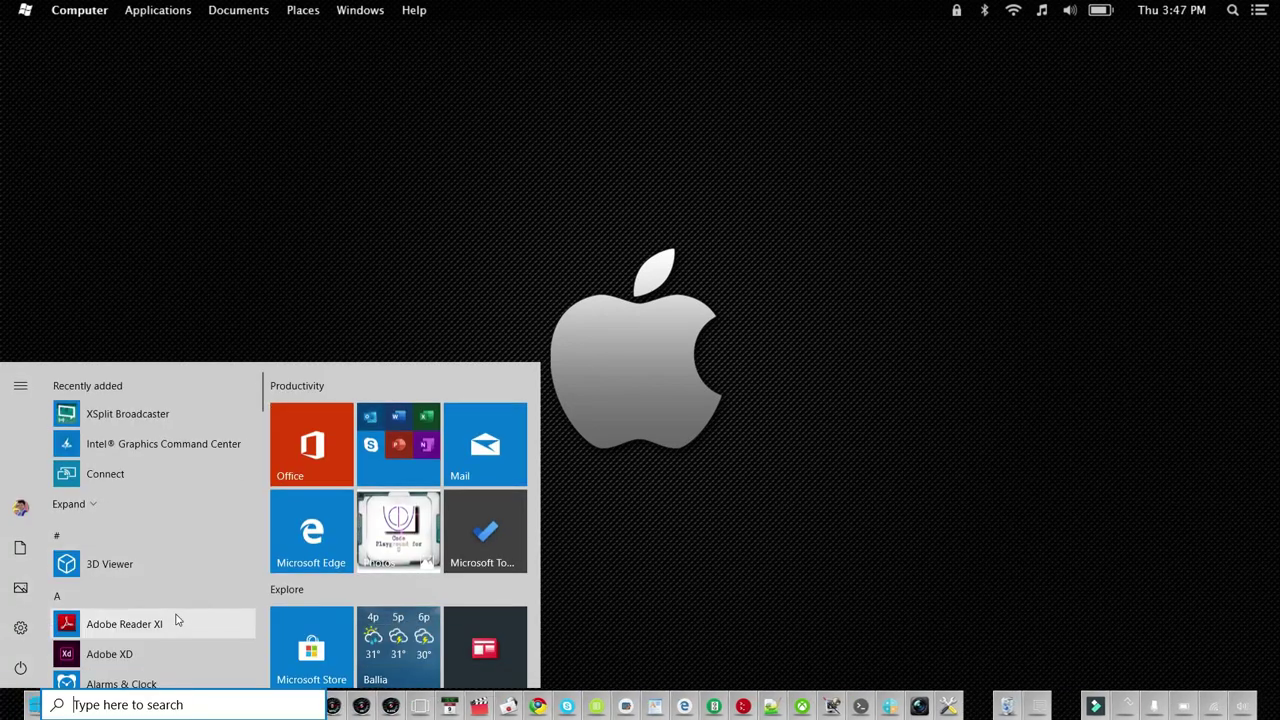
pyautogui.write('cmd')
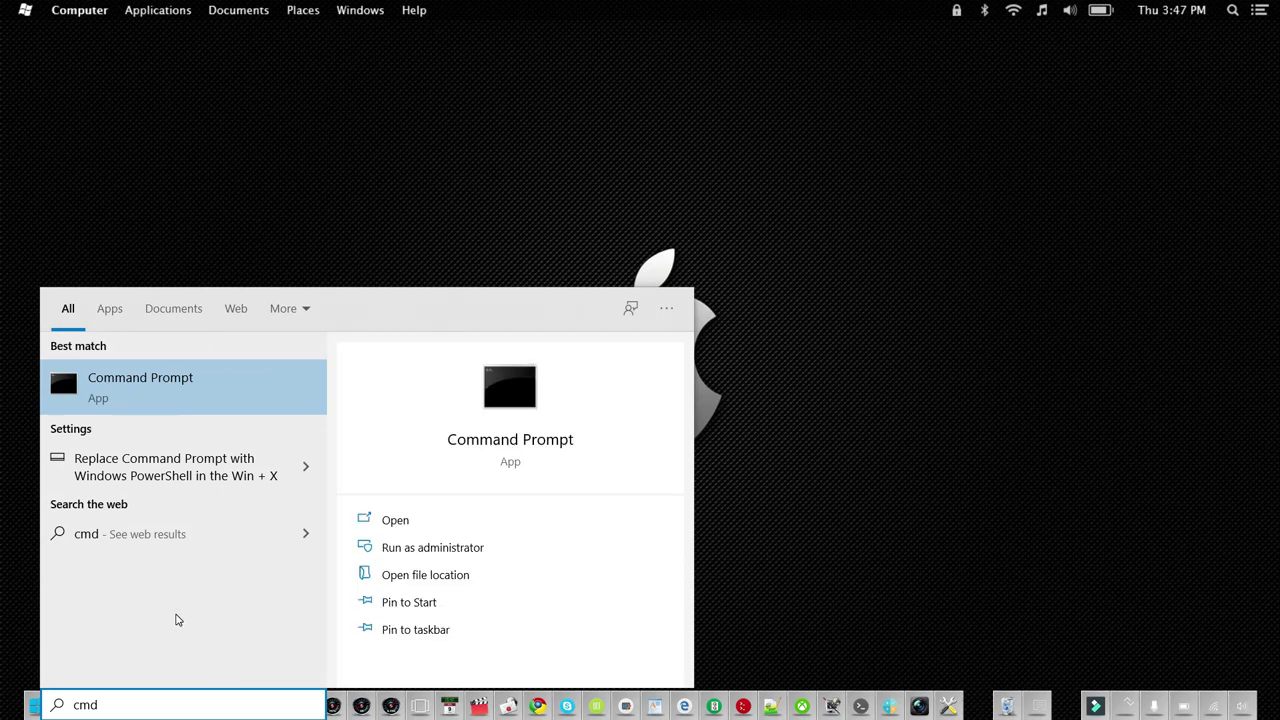
pyautogui.press('Return')
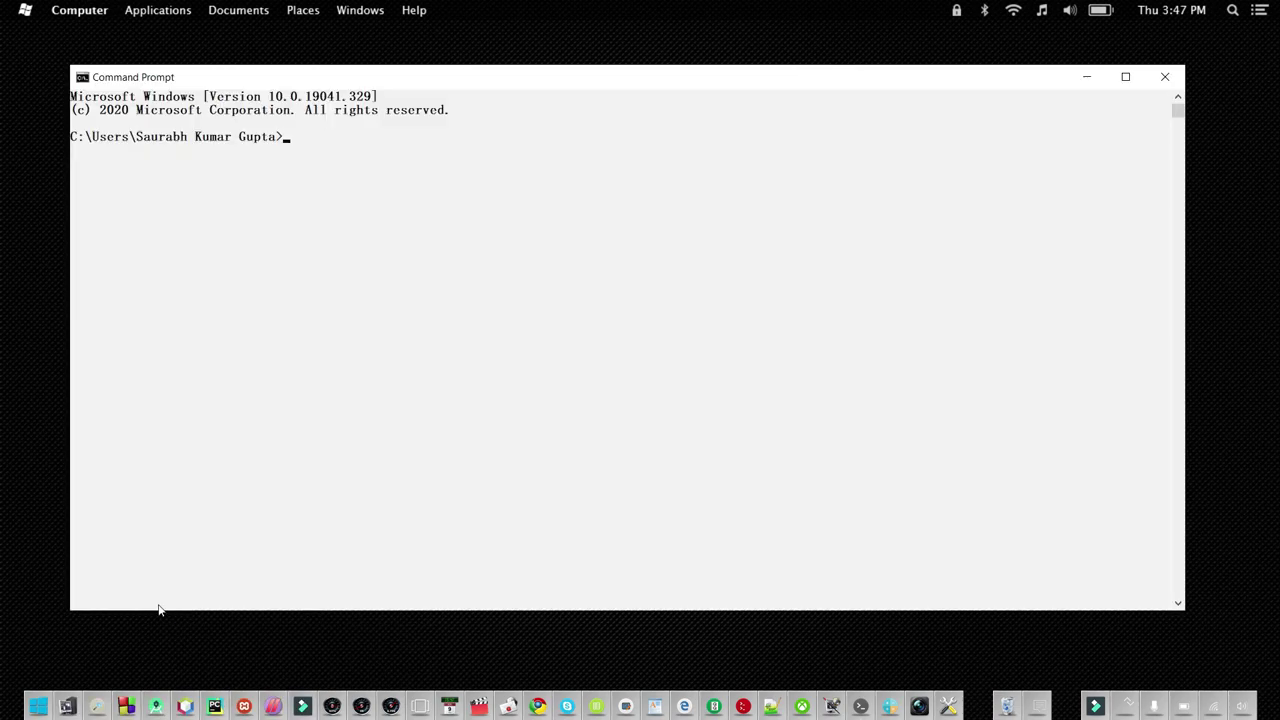
# - Run java -version and examine the reported Java version and runtime build
pyautogui.write('java -version')
pyautogui.press('Return')
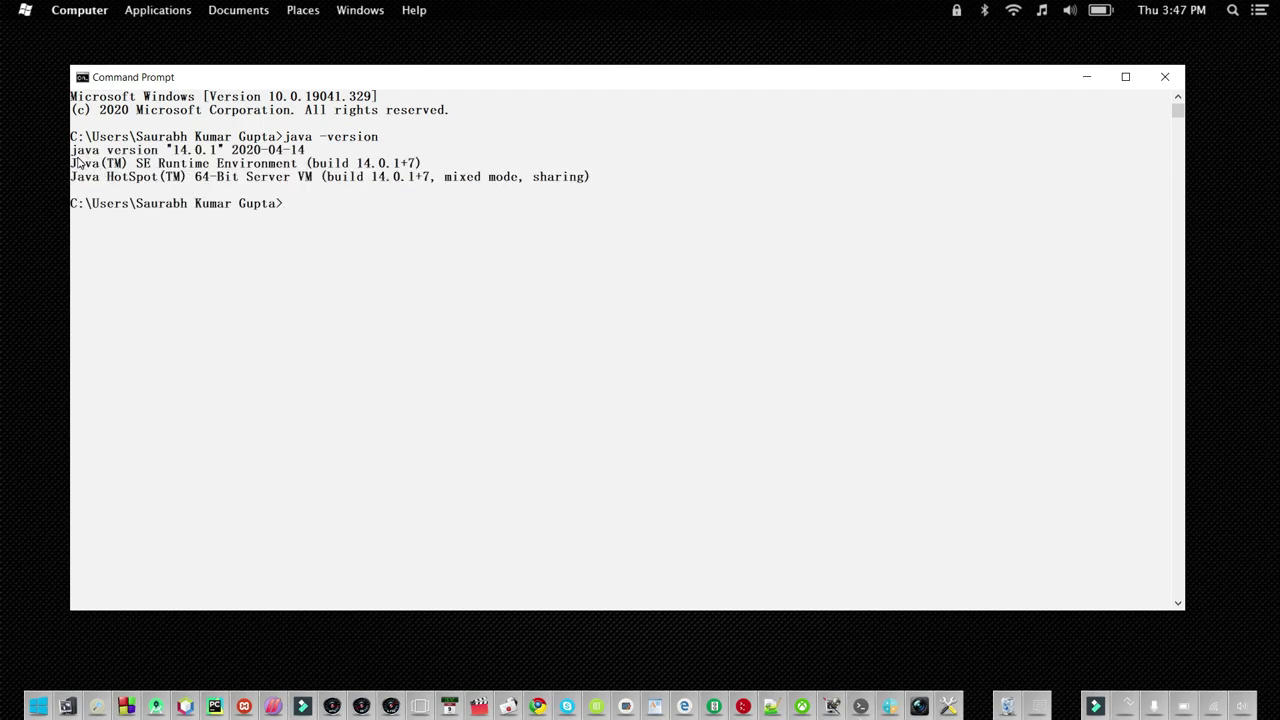
pyautogui.click(175, 150)
pyautogui.moveTo(175, 150); pyautogui.dragTo(268, 151)
pyautogui.click(315, 150)
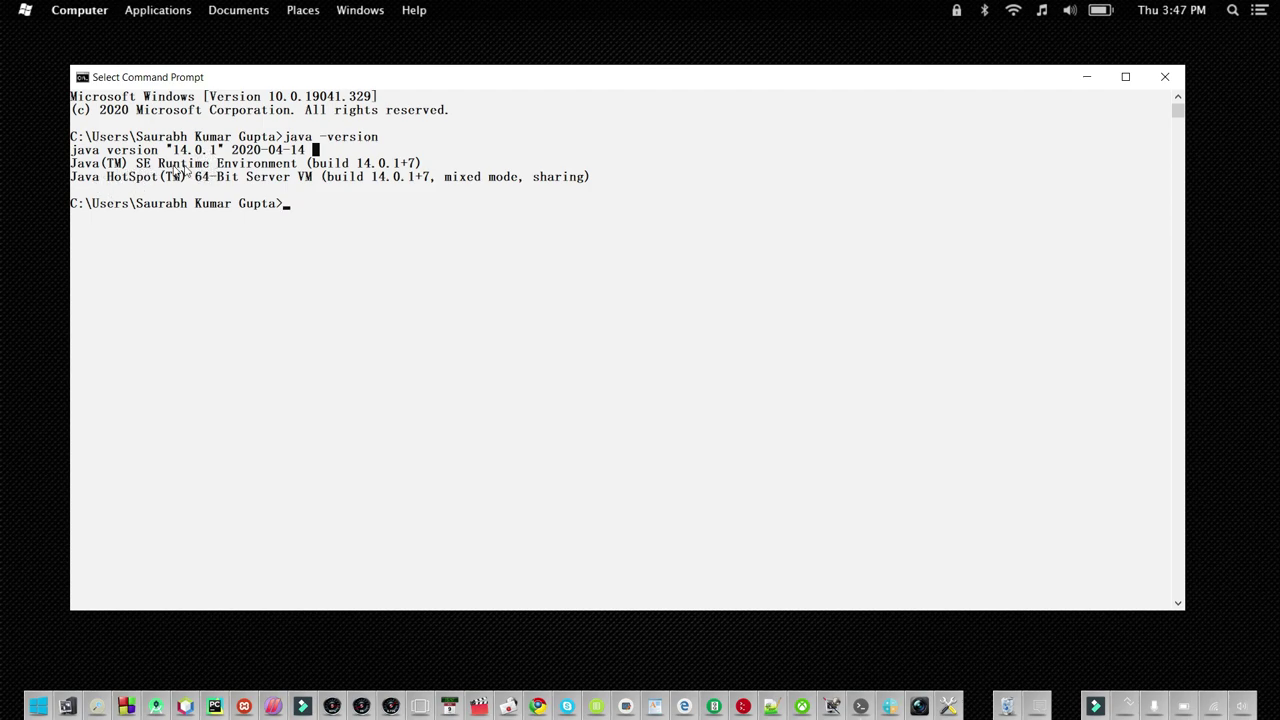
pyautogui.moveTo(299, 166); pyautogui.dragTo(429, 166)
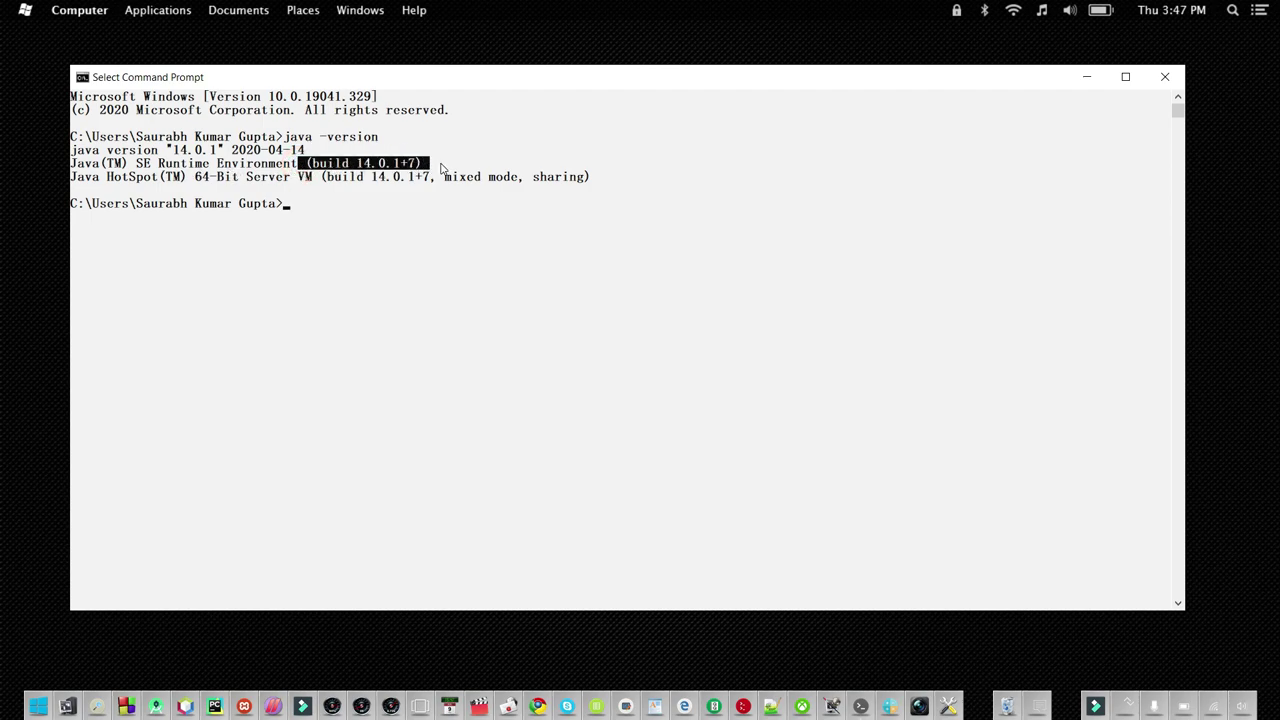
pyautogui.click(440, 164)
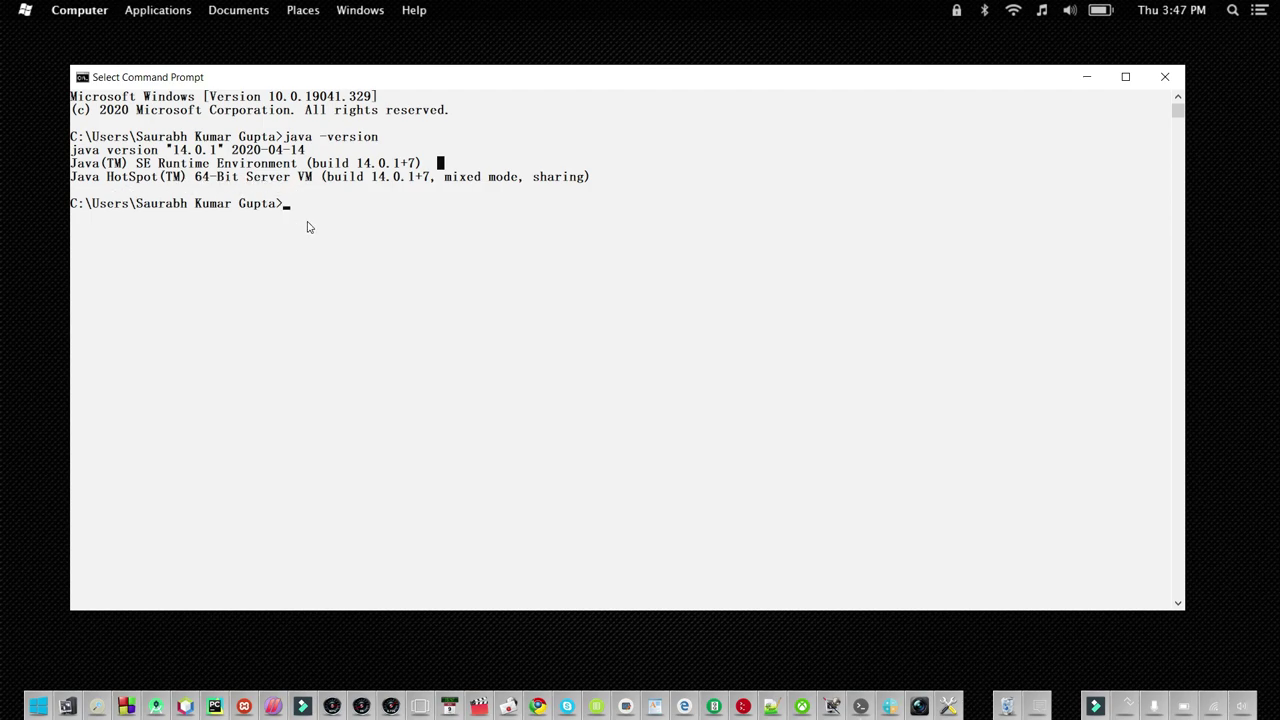
# - Run javac -version and examine the reported Java compiler version
pyautogui.write('java')
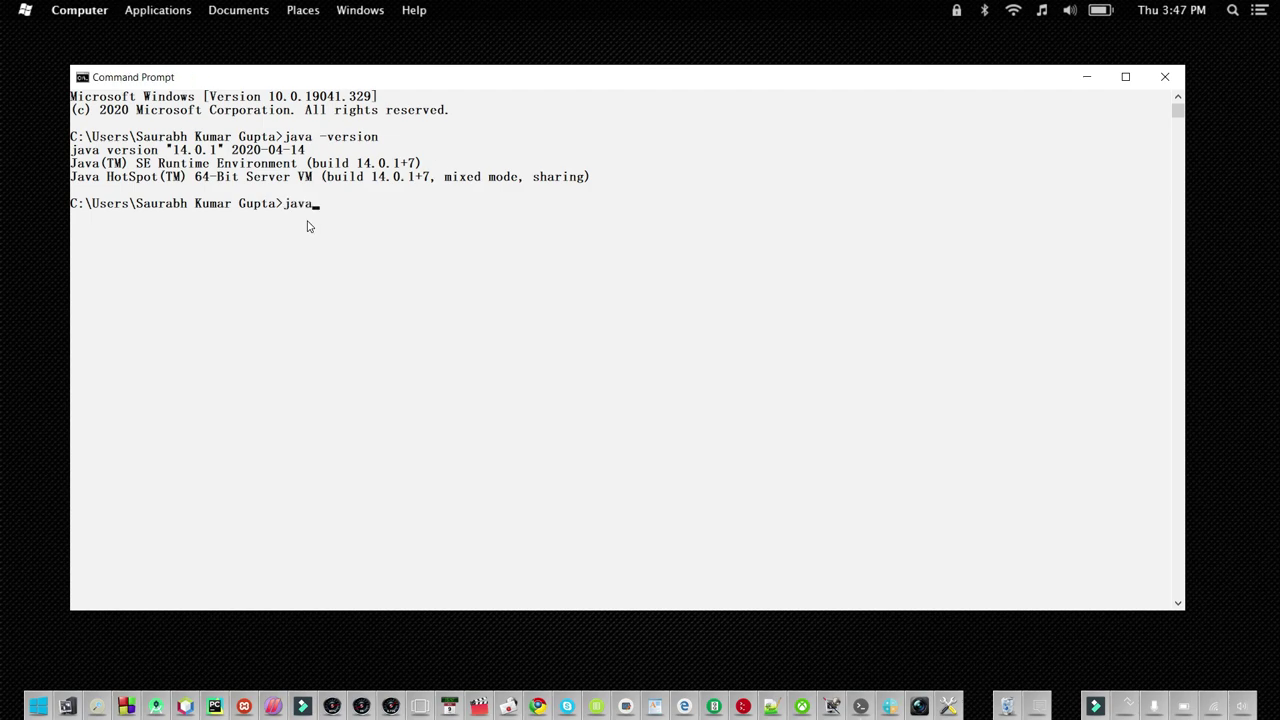
pyautogui.write('c -version')
pyautogui.press('Return')
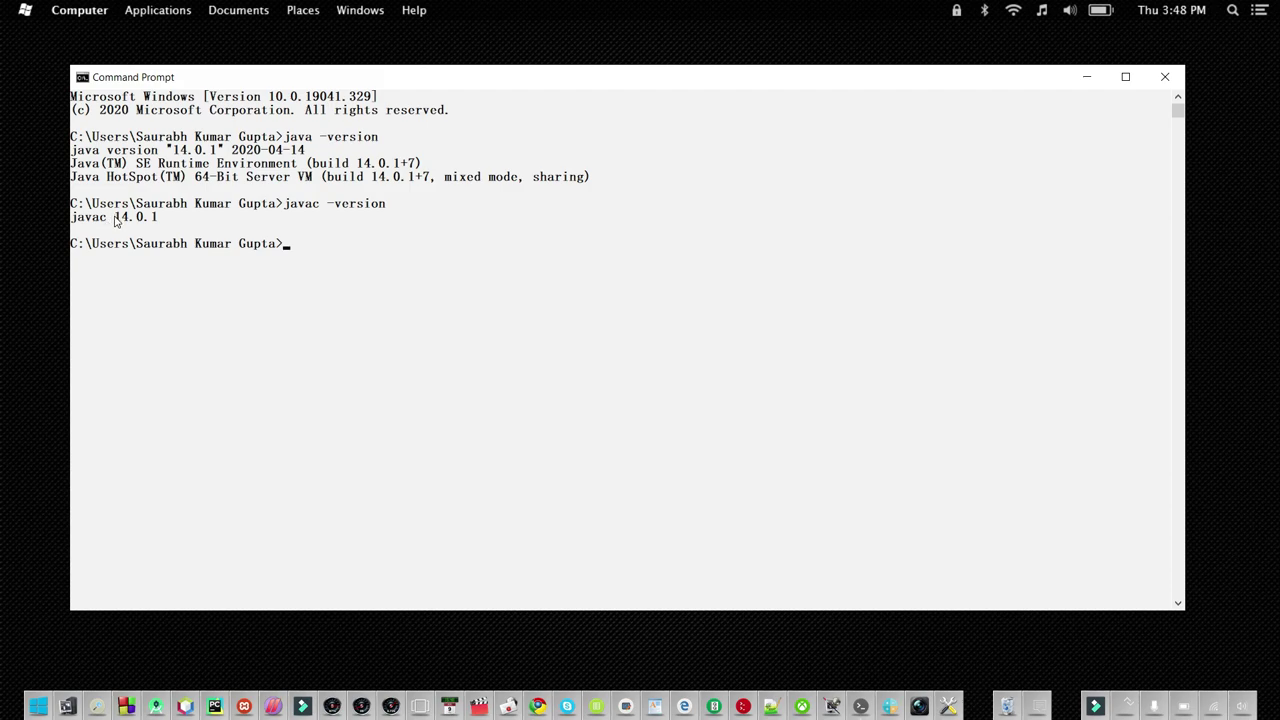
pyautogui.moveTo(114, 219); pyautogui.dragTo(165, 222)
pyautogui.click(167, 221)
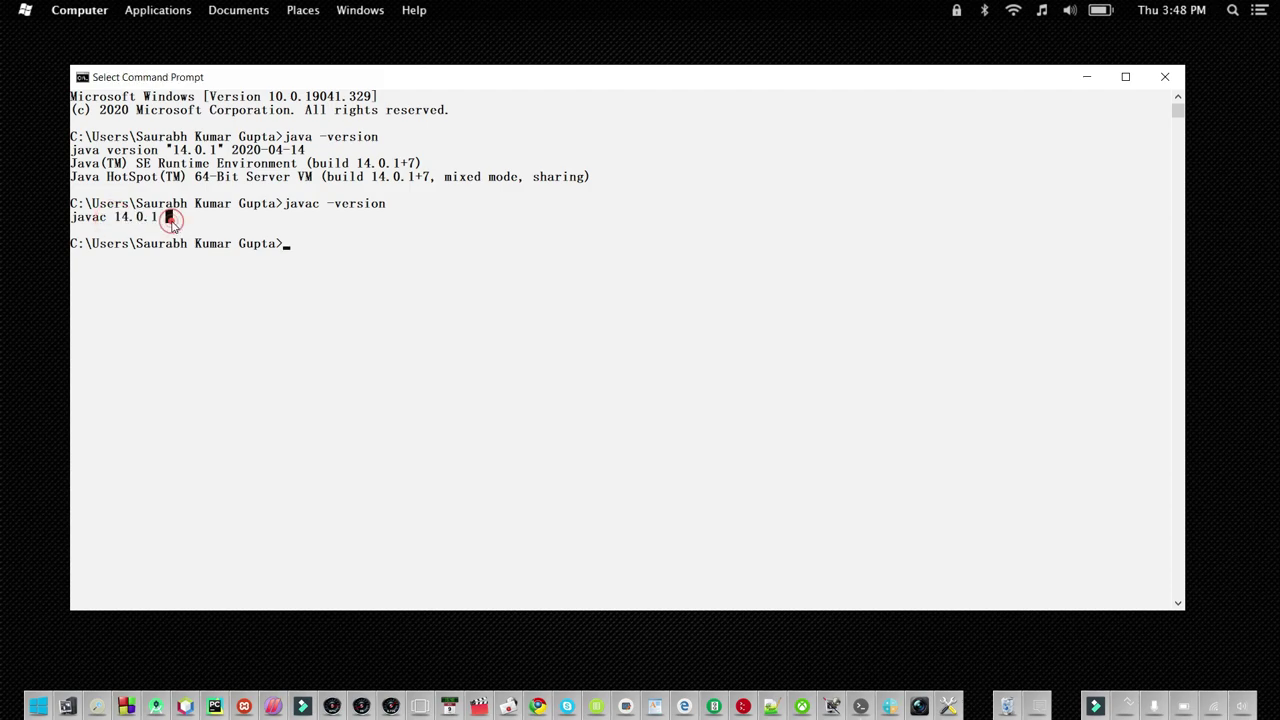
pyautogui.click(161, 218)
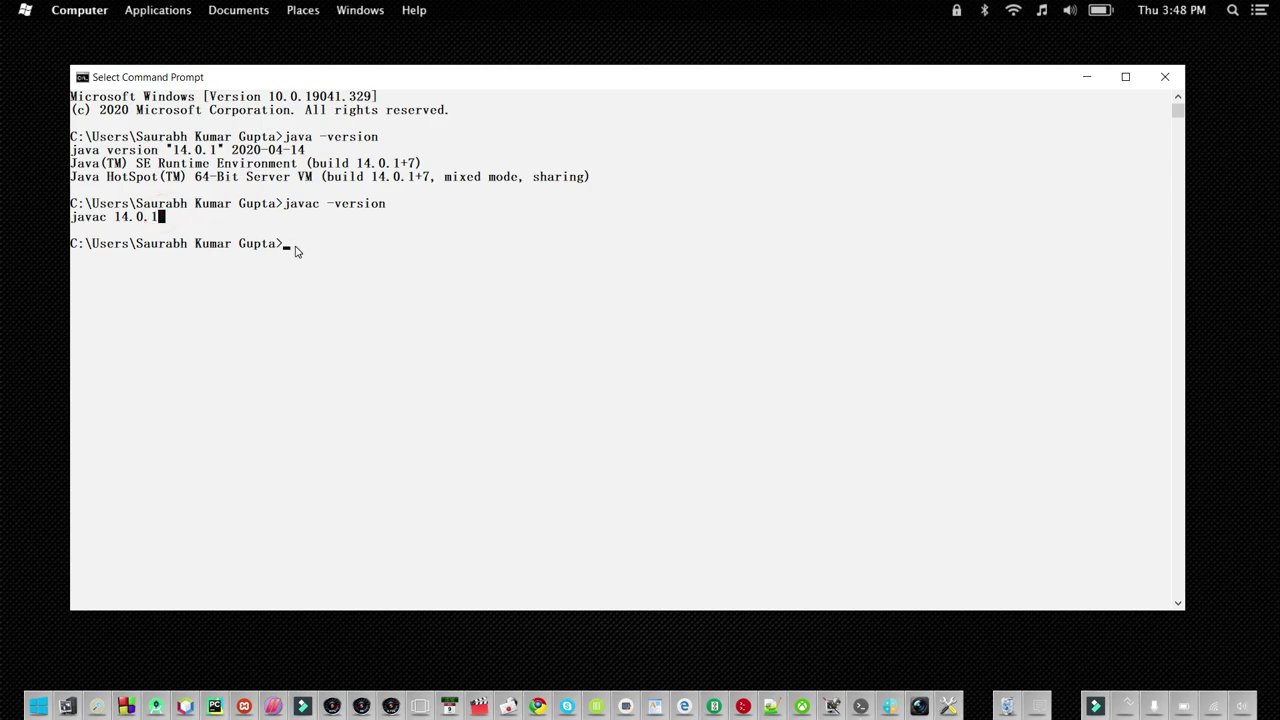